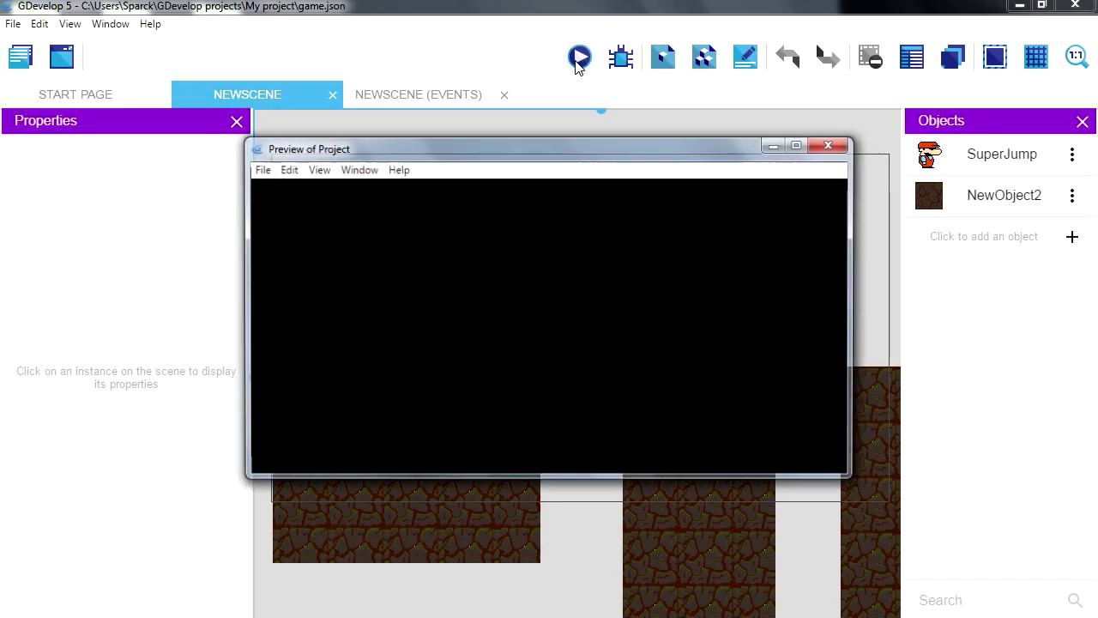
- Test the SuperJump character's running and jumping in both directions in the game preview
key(Right)
key(space)
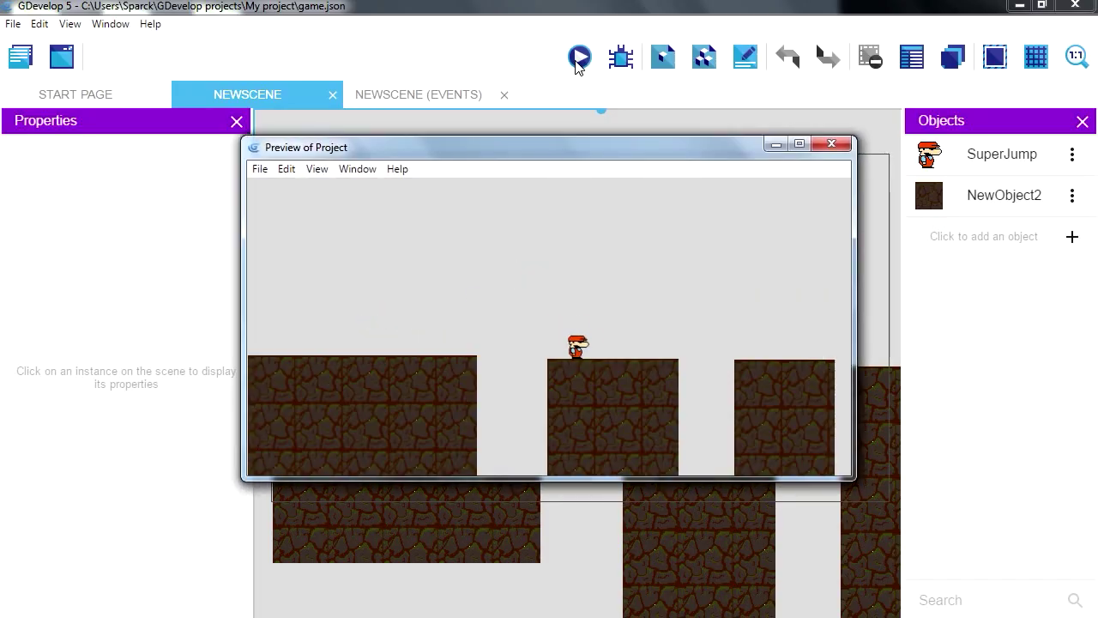
key(Left)
key(space)
key(Right)
key(space)
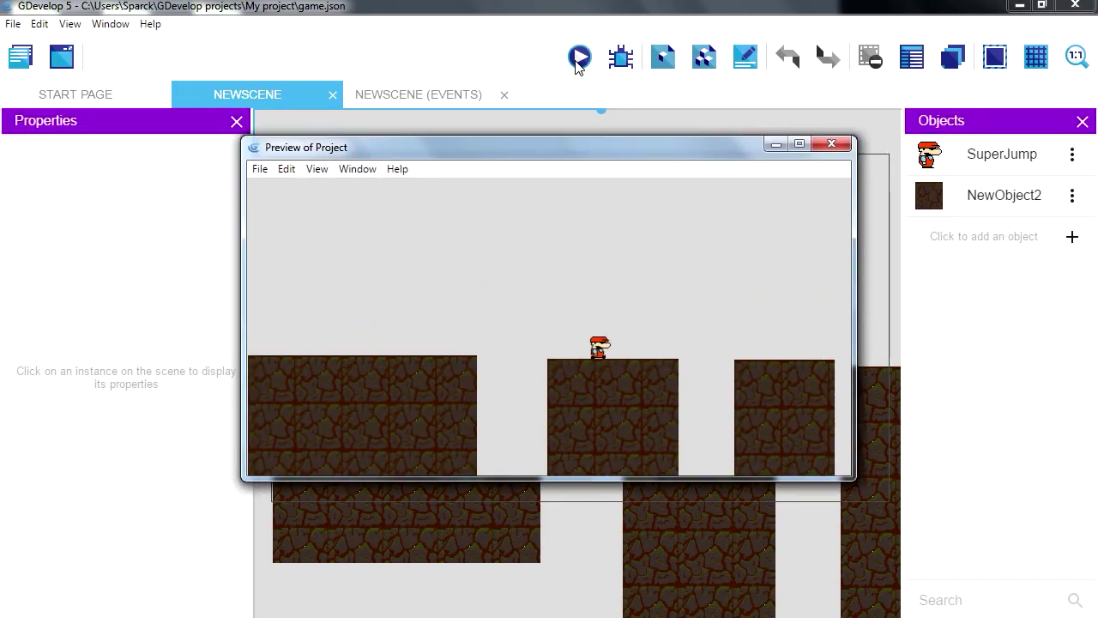
key(space)
key(Left)
key(space)
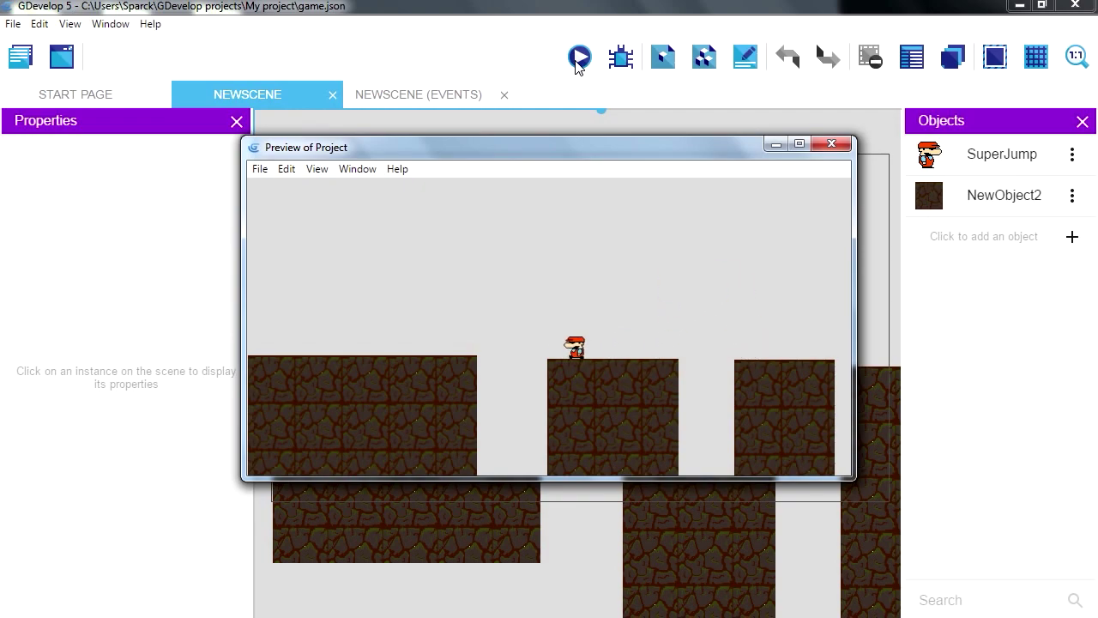
key(space)
key(Right)
key(space)
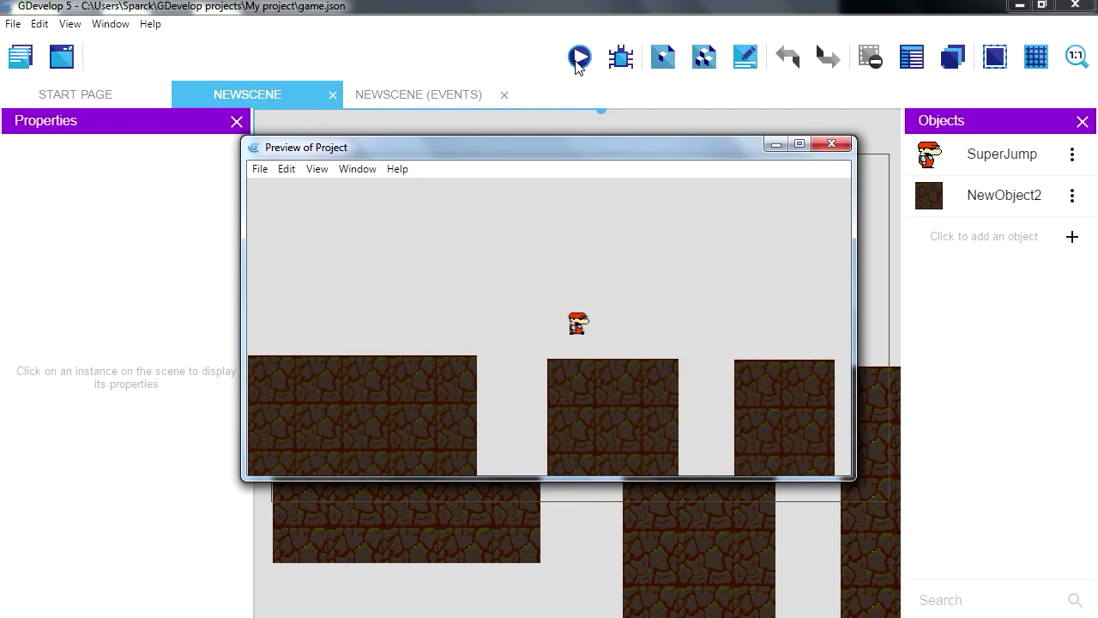
key(space)
- Maximize the game preview and test the character's jumps back and forth between the platforms
click(799, 143)
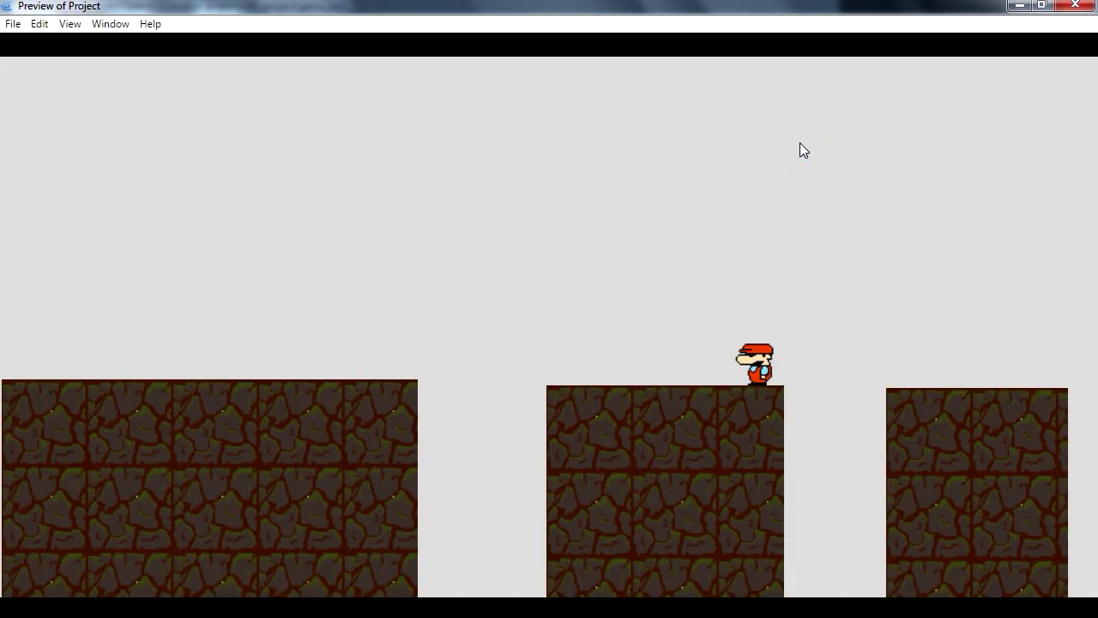
key(Left)
key(space)
key(Right)
key(space)
key(space)
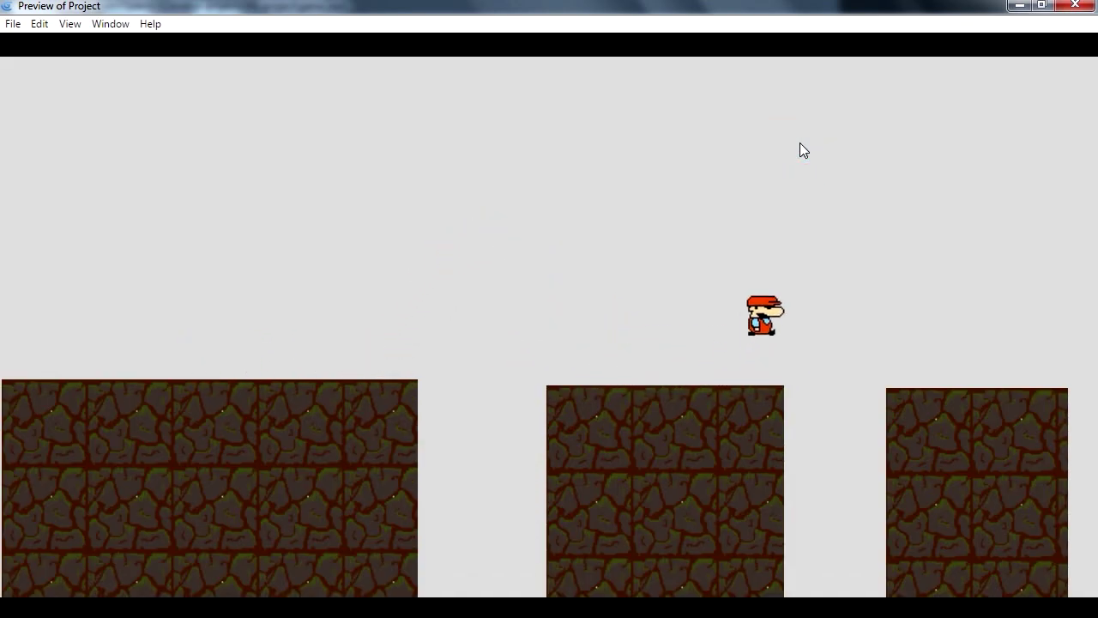
key(Left)
key(space)
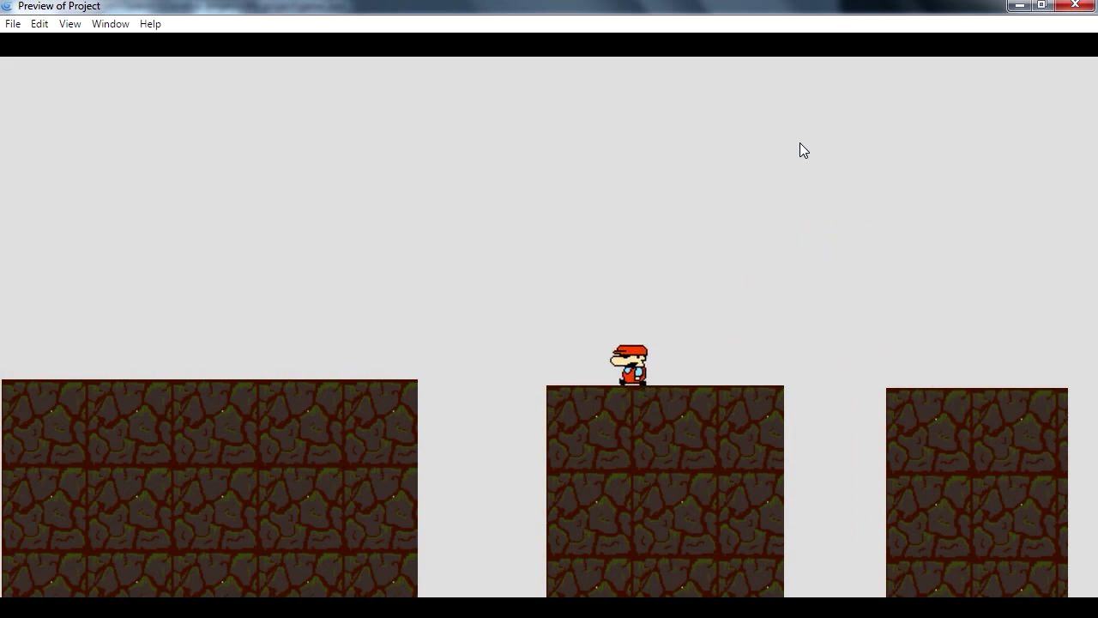
key(space)
key(Right)
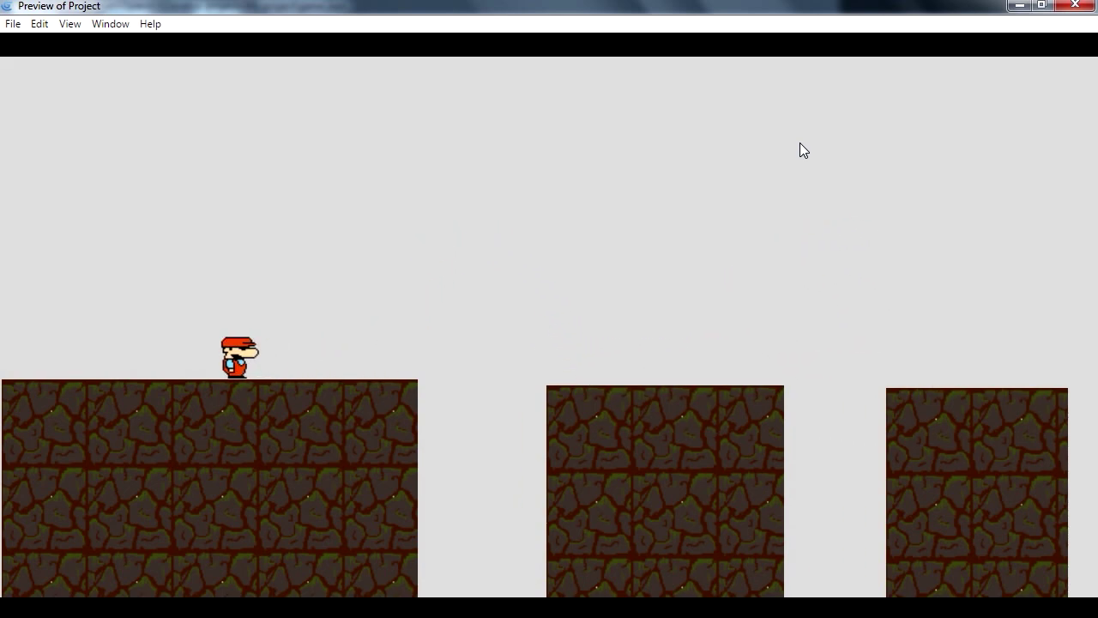
key(Right)
key(Left)
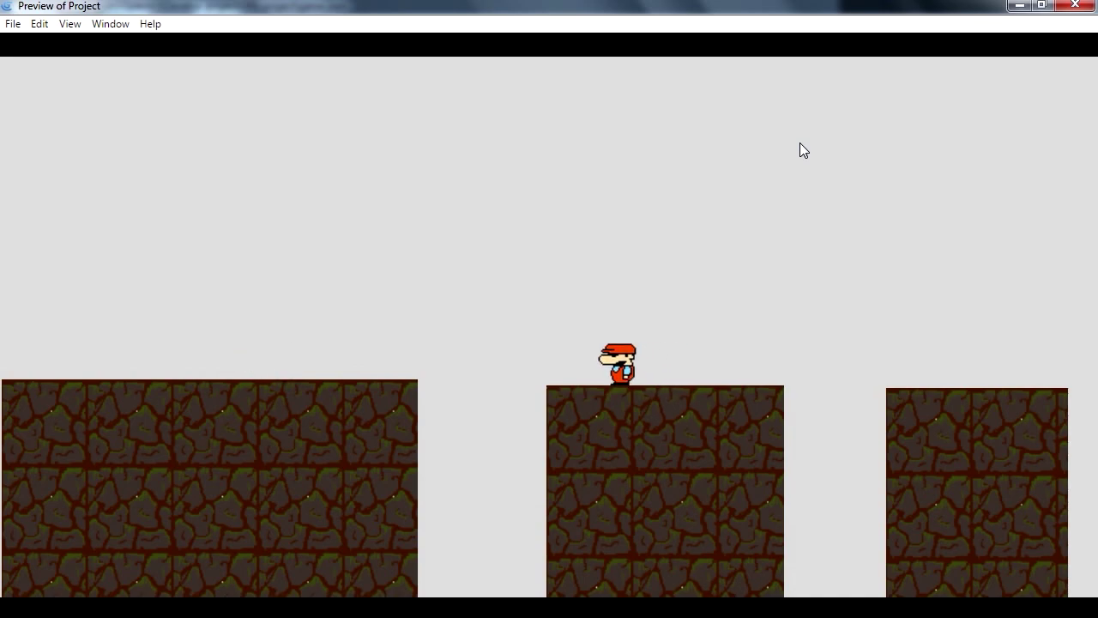
key(space)
key(Right)
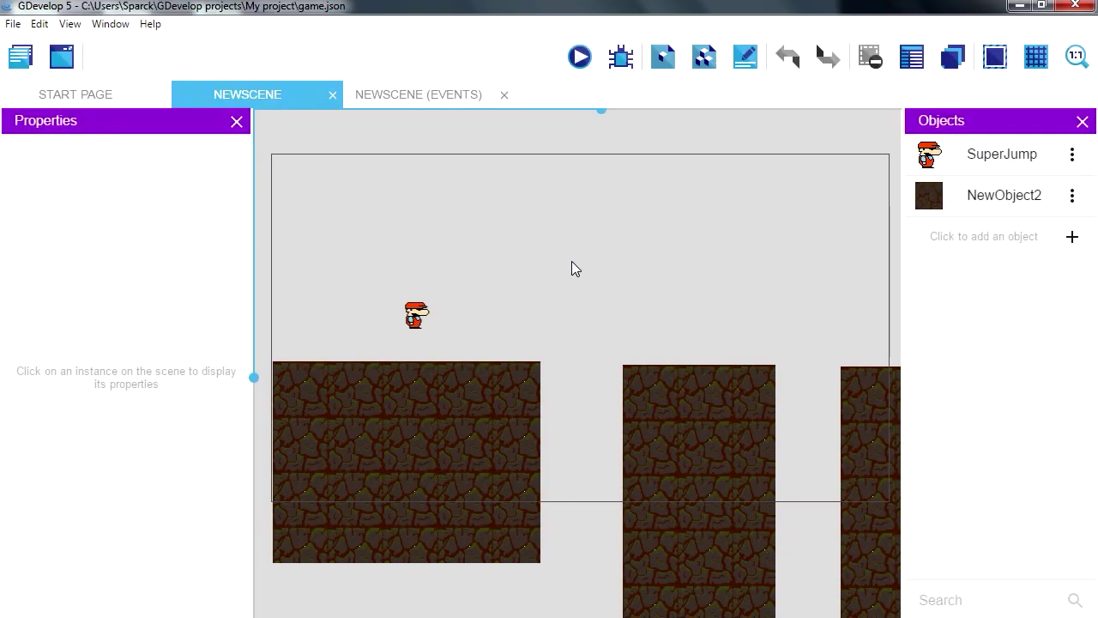
right_click(572, 262)
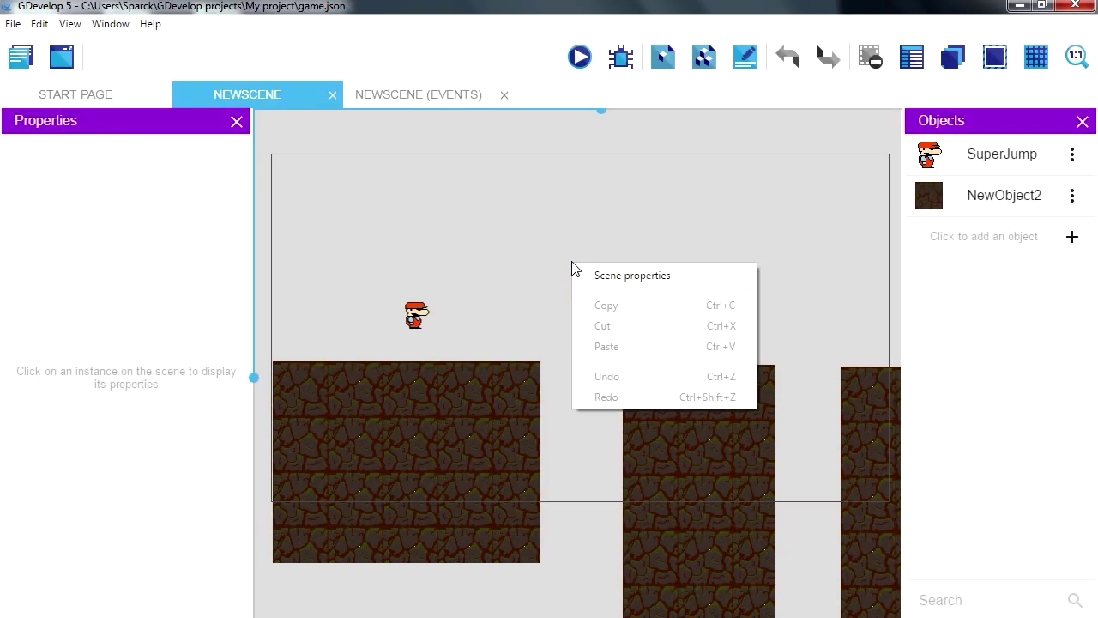
click(969, 304)
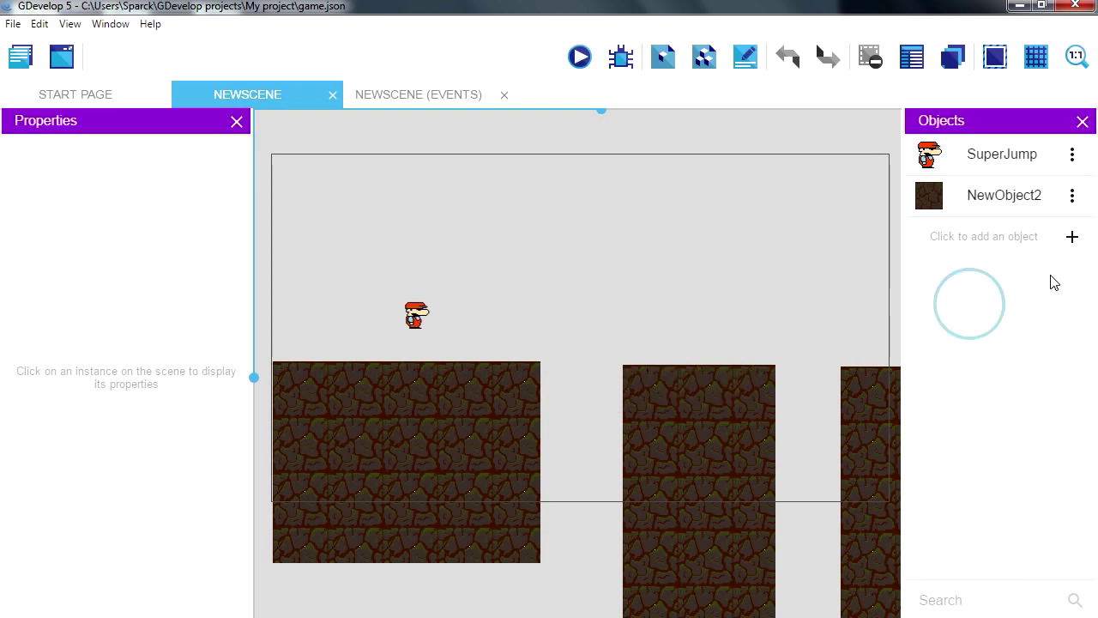
- Add a new sprite object with one animation and resize its Piskel canvas to 16 × 16 px
click(1071, 236)
click(426, 212)
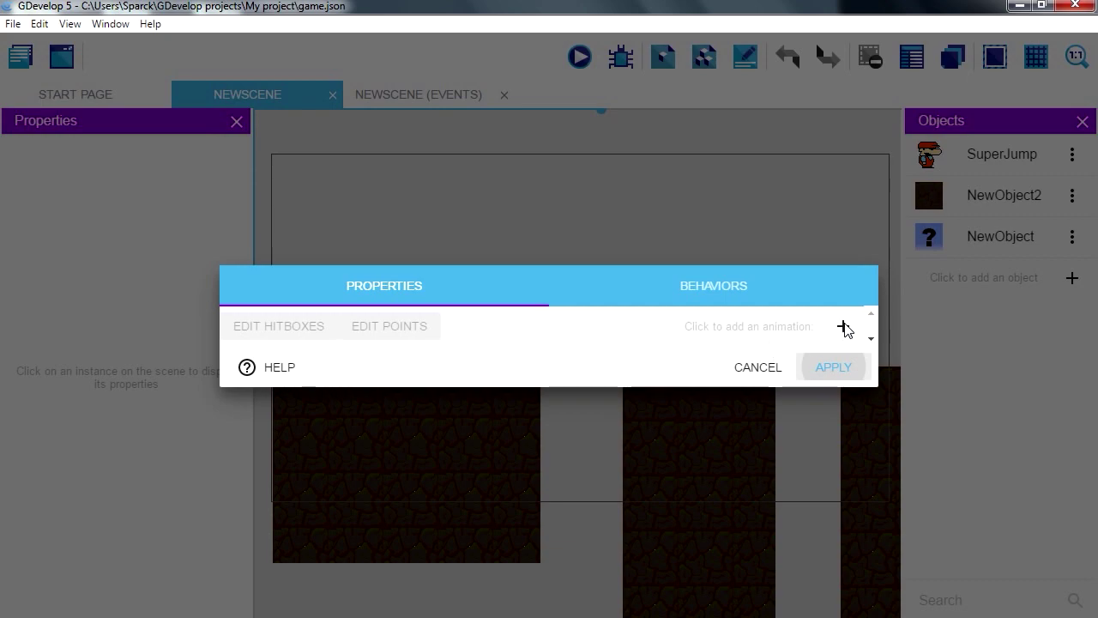
click(843, 326)
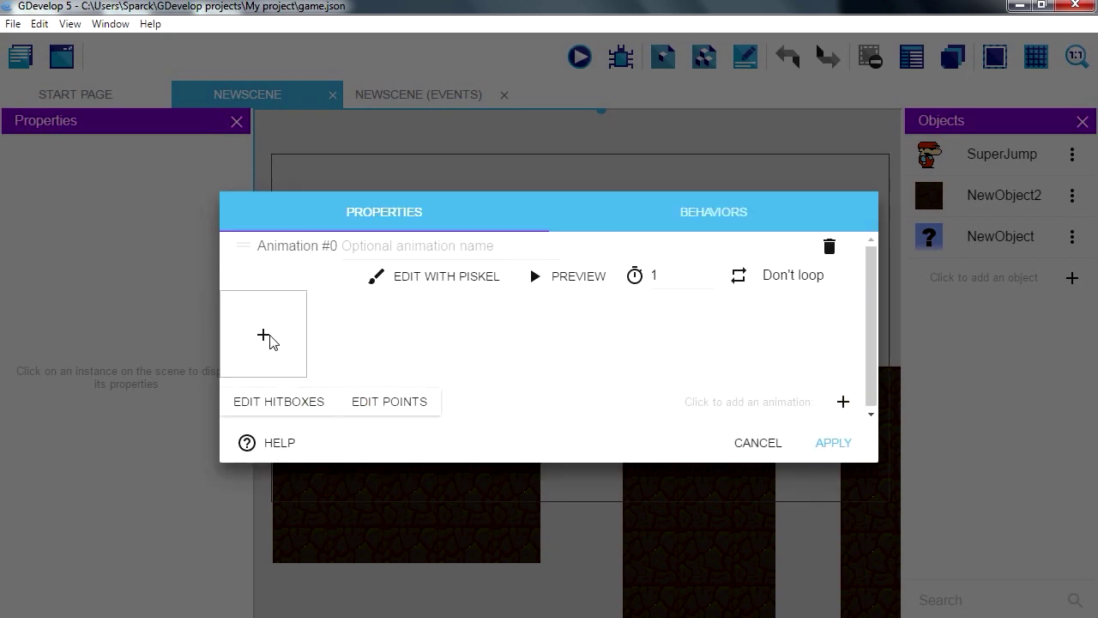
click(442, 279)
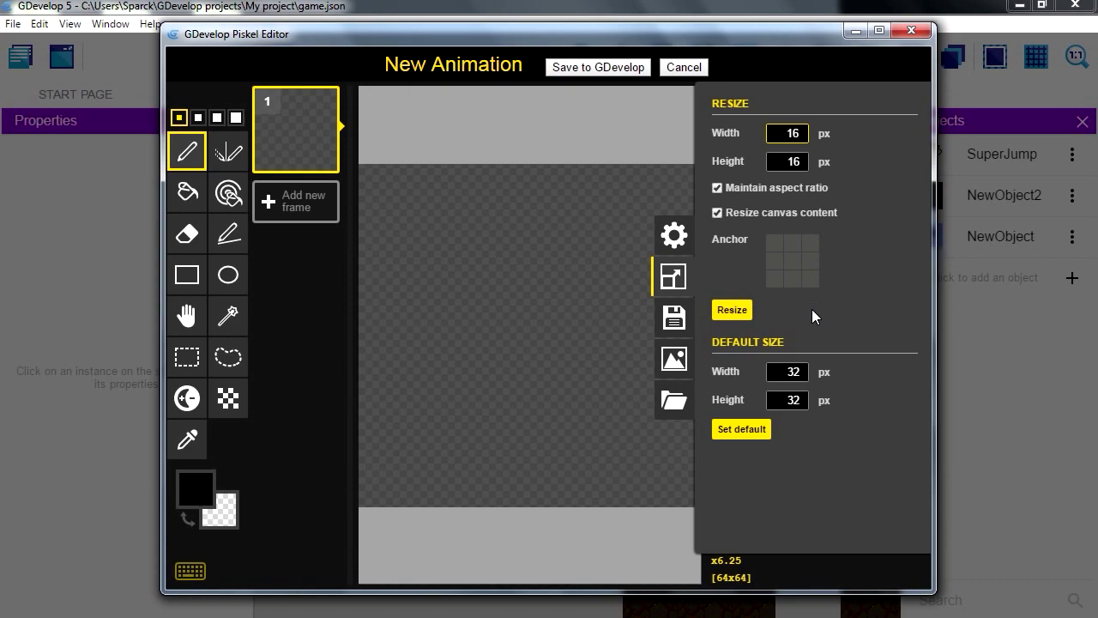
click(734, 312)
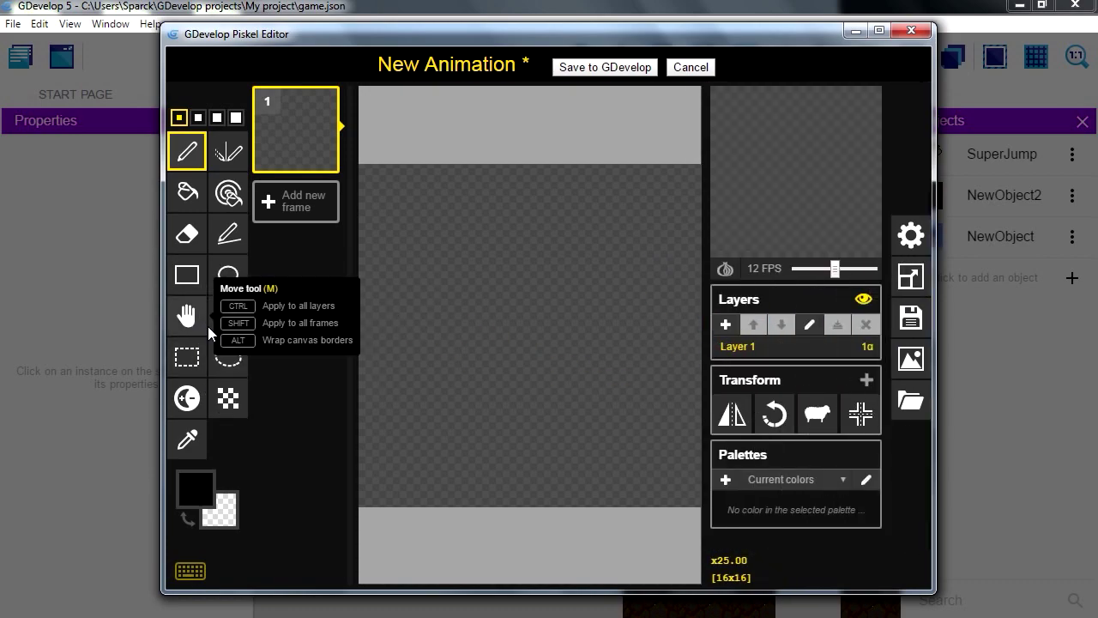
- Fill the whole canvas with bright purple and save the frame to GDevelop
click(187, 192)
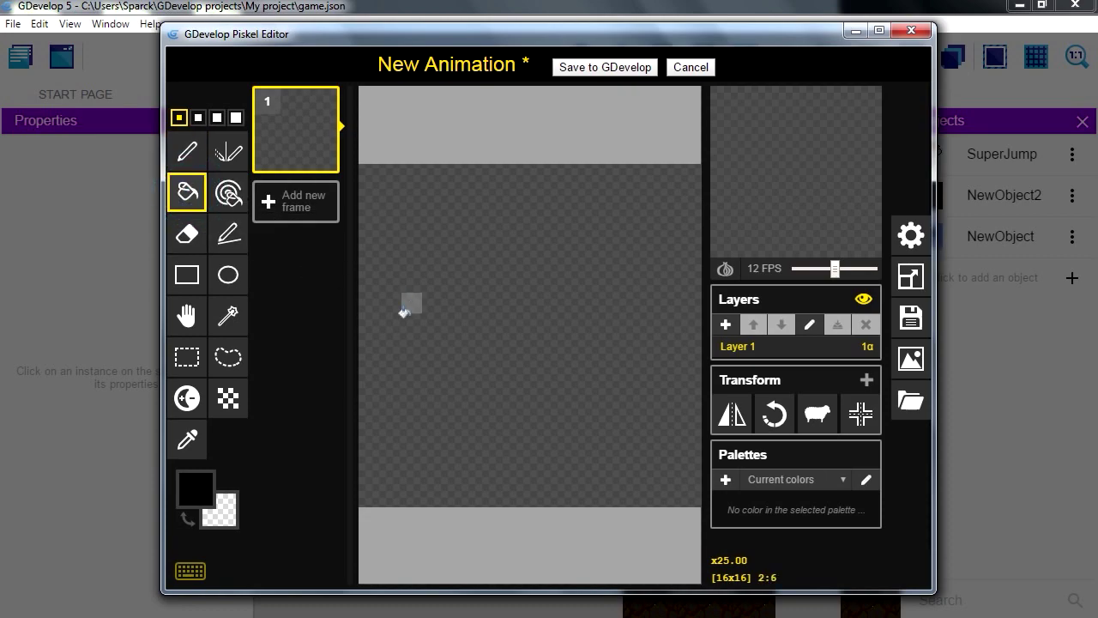
click(204, 498)
drag(354, 418, 358, 406)
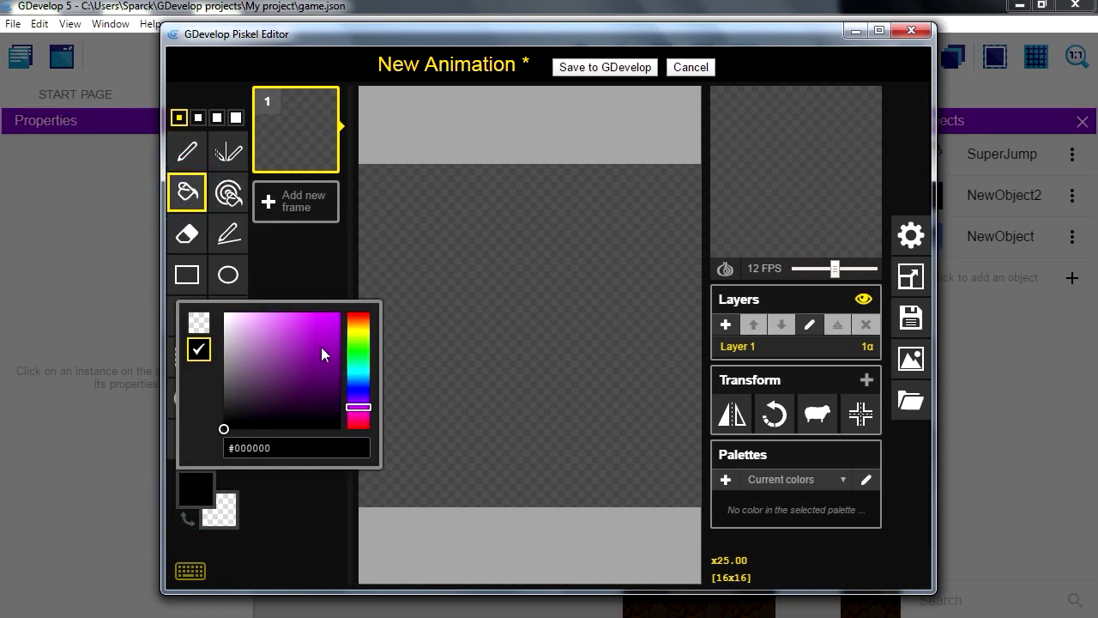
drag(321, 351, 363, 300)
click(497, 324)
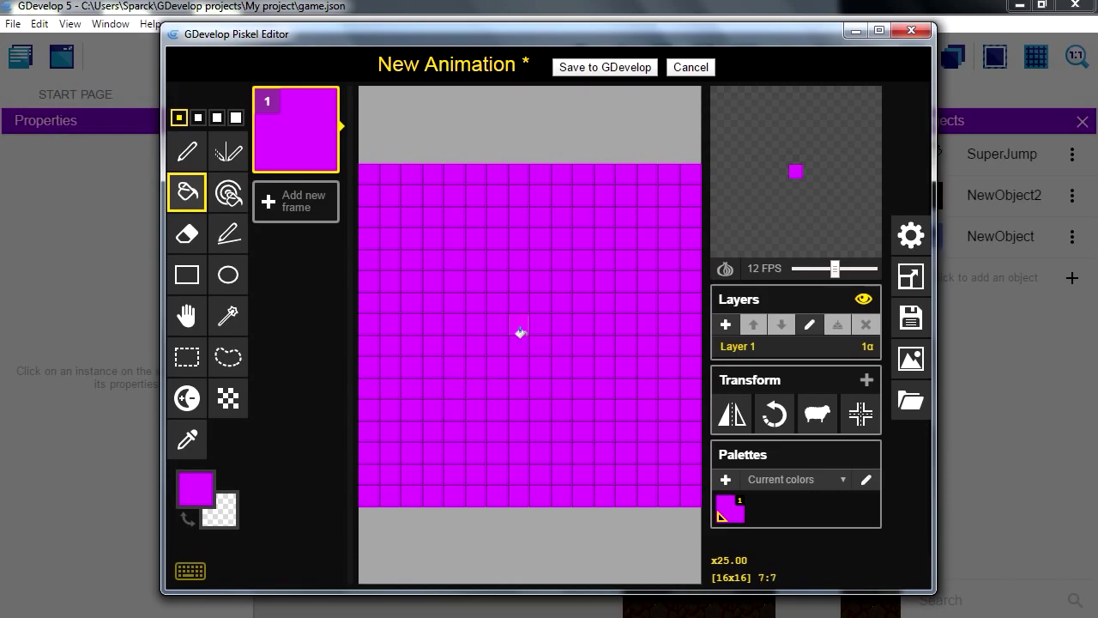
click(620, 73)
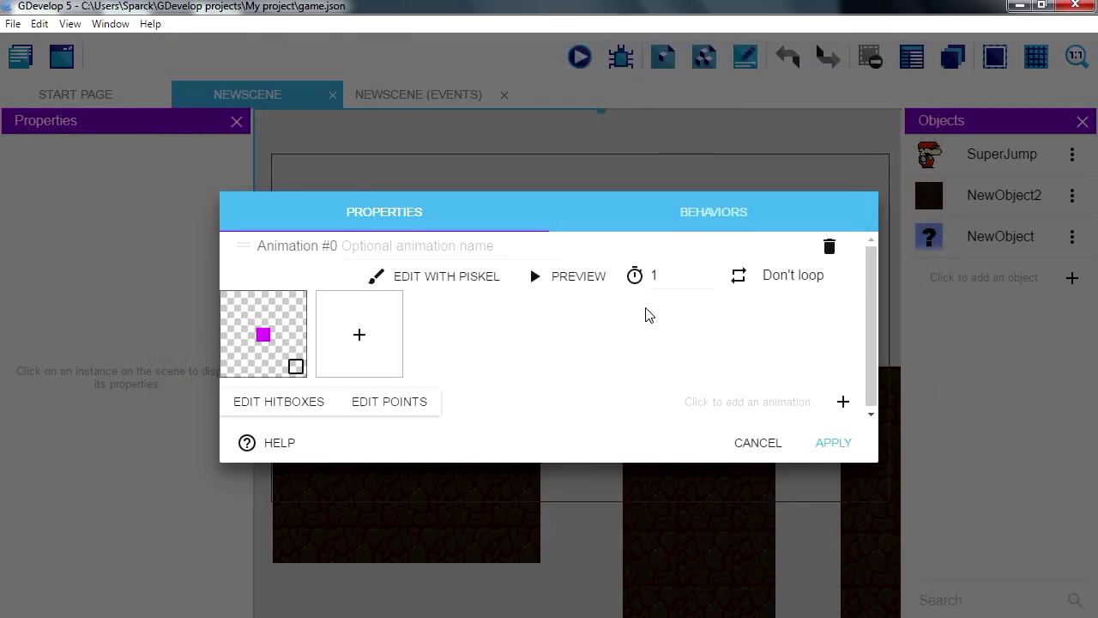
- Place an instance of the purple square in the scene, just in front of the SuperJump character above the first platform
click(1000, 236)
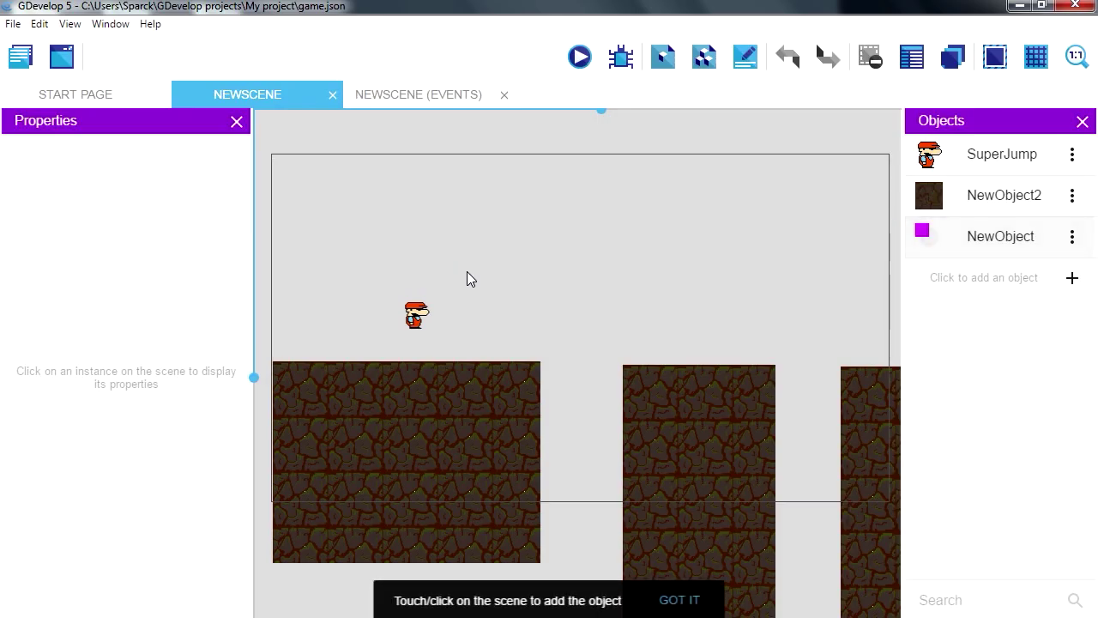
click(467, 272)
drag(473, 281, 447, 328)
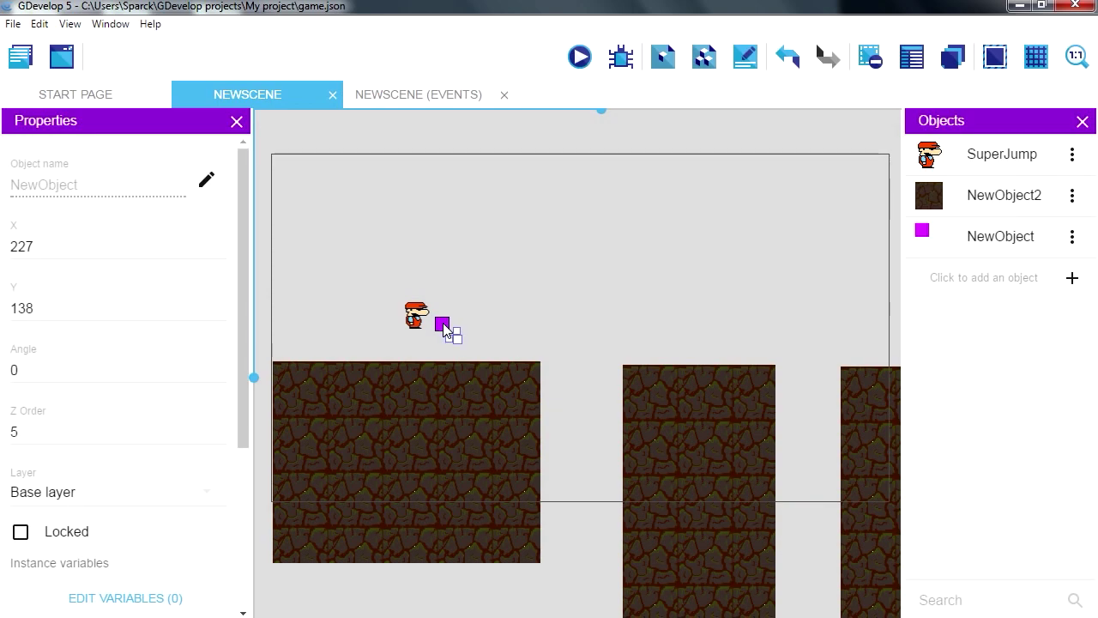
click(427, 273)
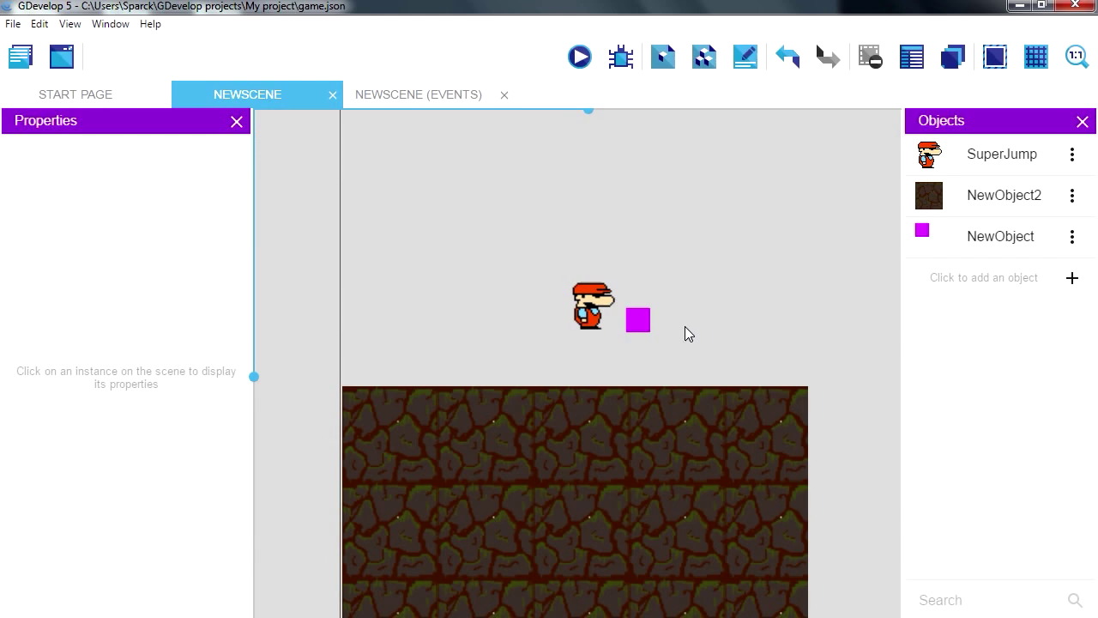
- Rename the purple square object as hitbox
click(1072, 241)
click(1026, 330)
text(hitbox)
- Remove the PlatformerObject behavior from SuperJump and apply the change
click(1072, 155)
click(1030, 186)
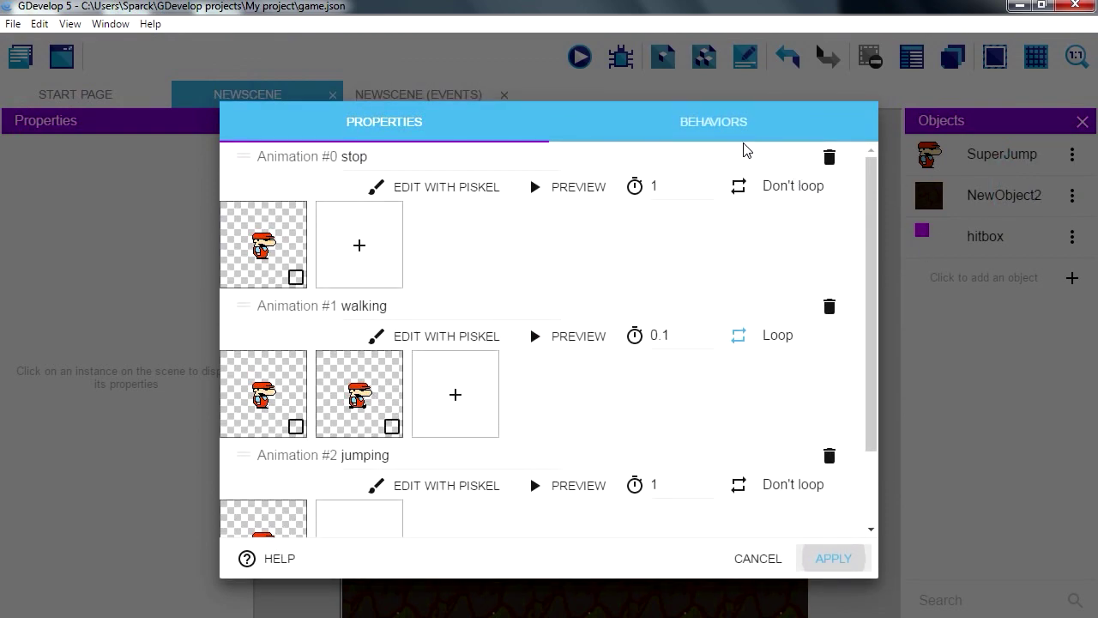
click(713, 131)
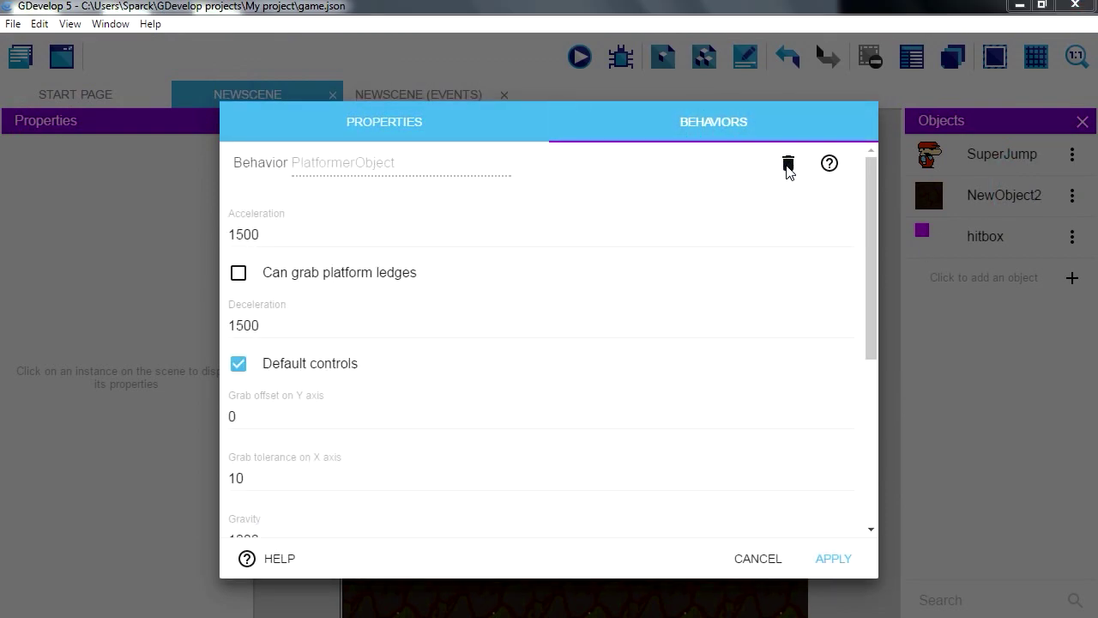
click(788, 165)
click(613, 315)
click(825, 369)
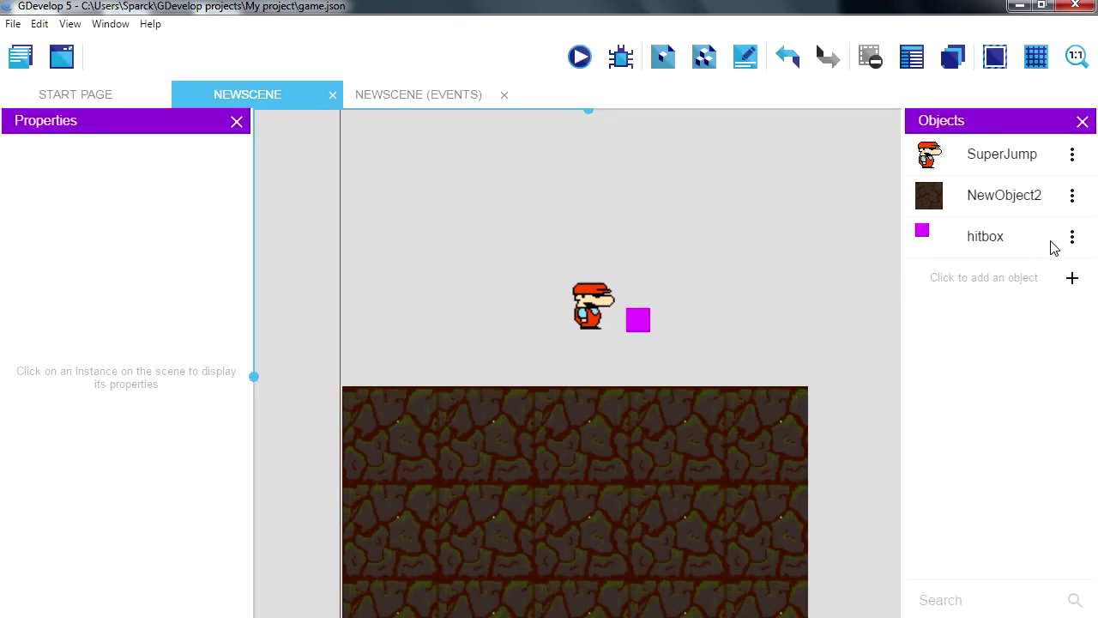
- Add the Platformer character behavior to the hitbox object and apply it with its default settings
click(1072, 236)
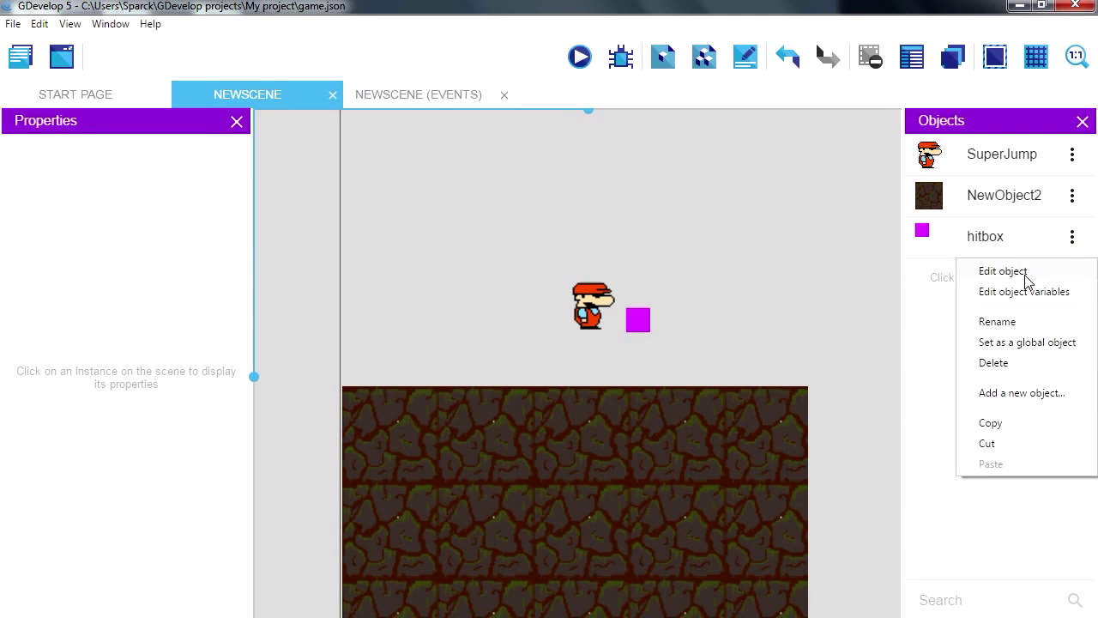
click(1026, 273)
click(719, 214)
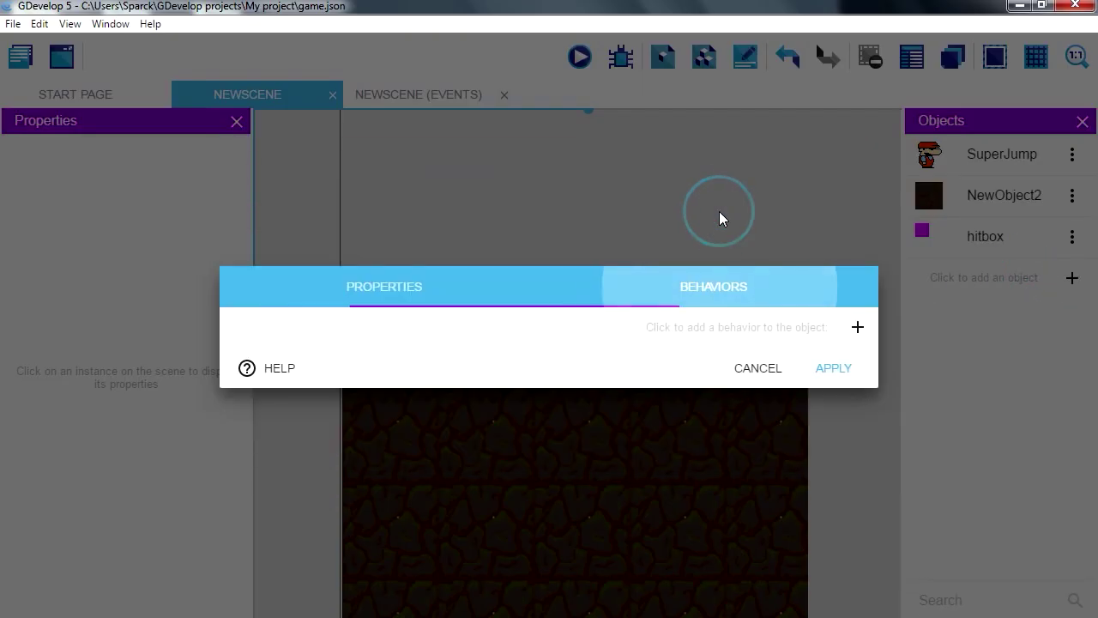
click(856, 327)
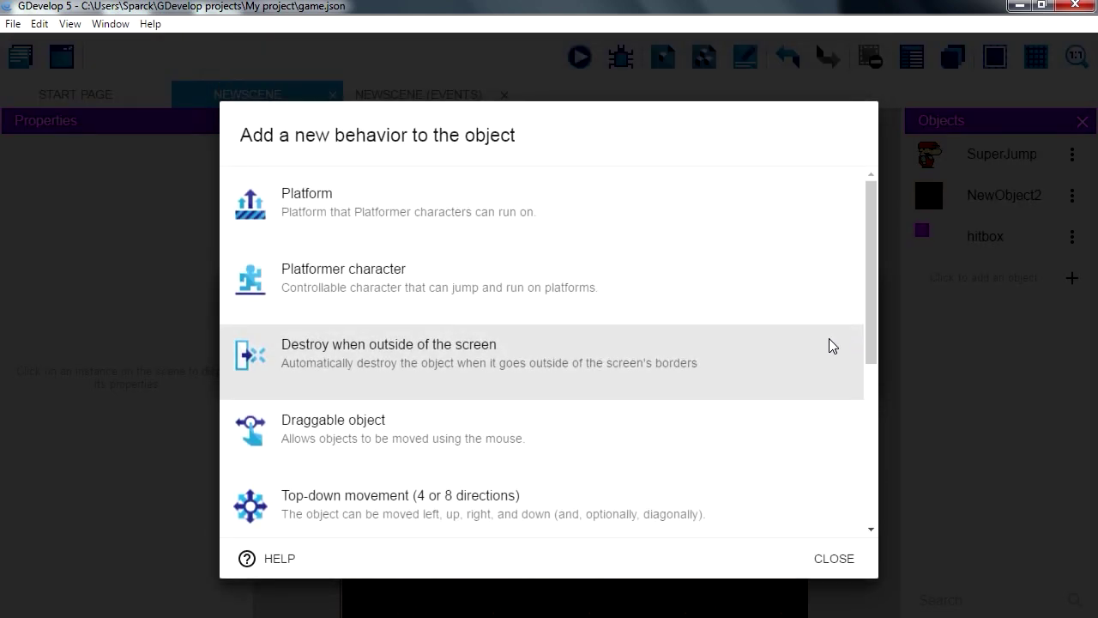
click(372, 291)
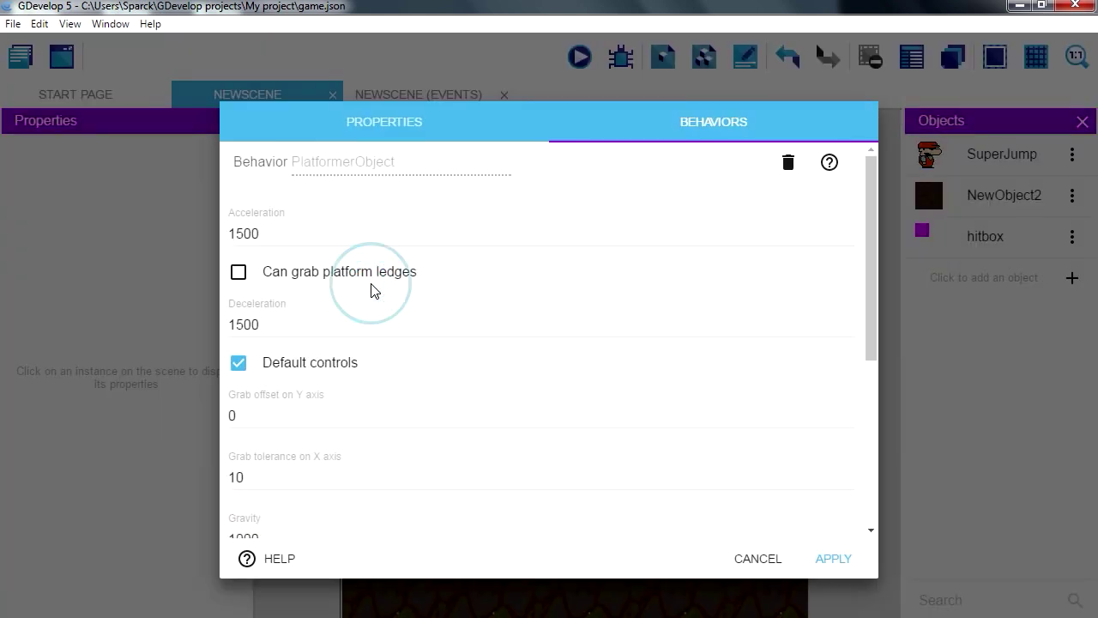
click(826, 560)
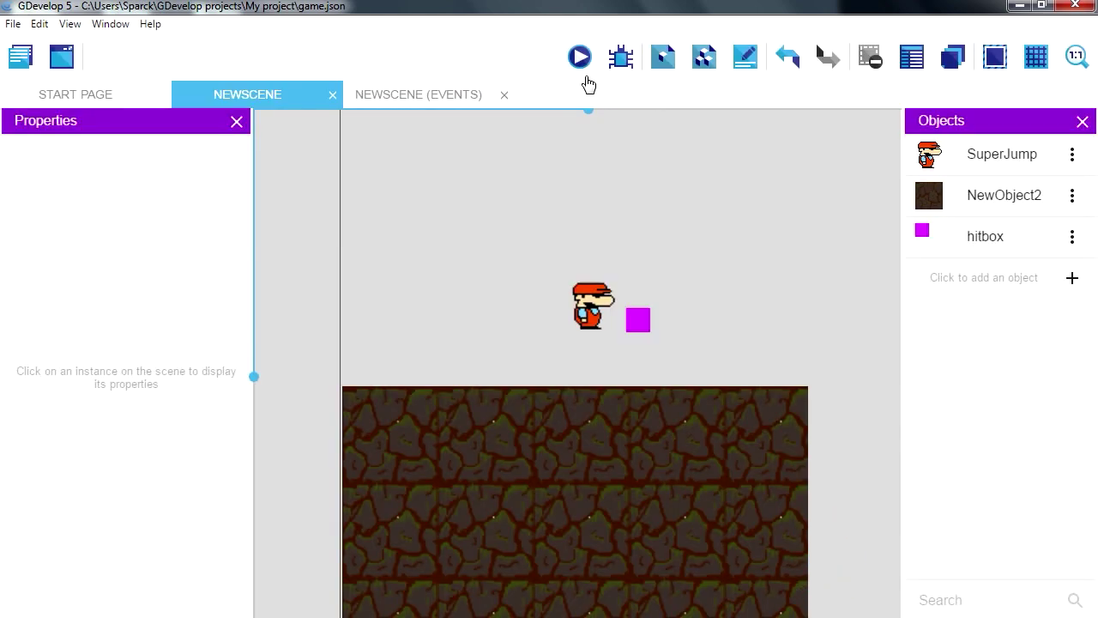
- Preview the scene to test moving and jumping with the hitbox, and close the preview
click(580, 58)
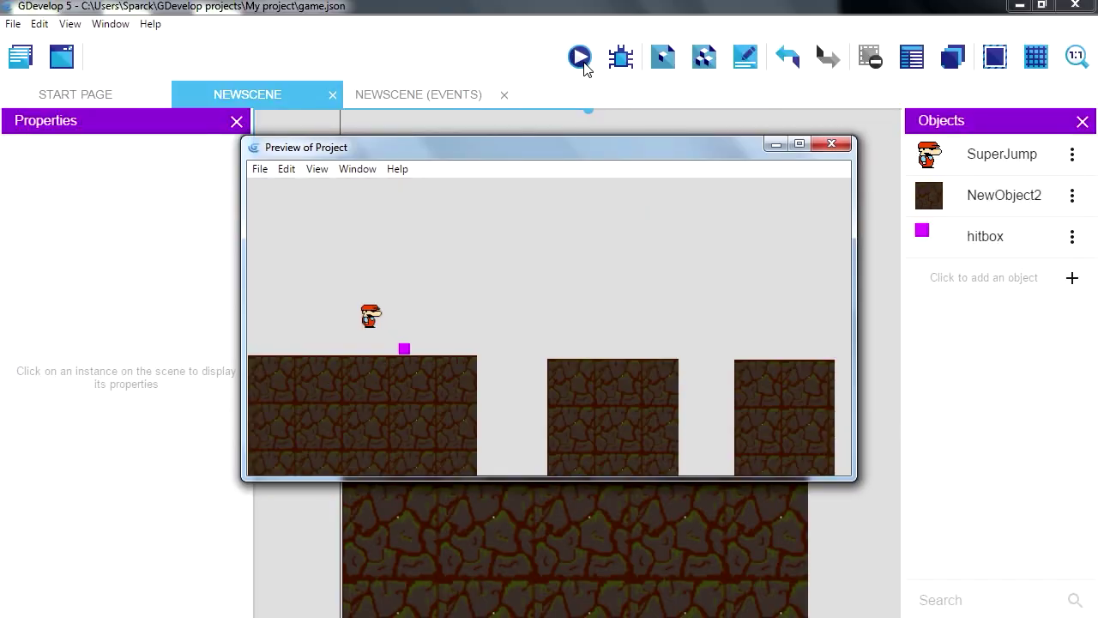
key(Left)
key(space)
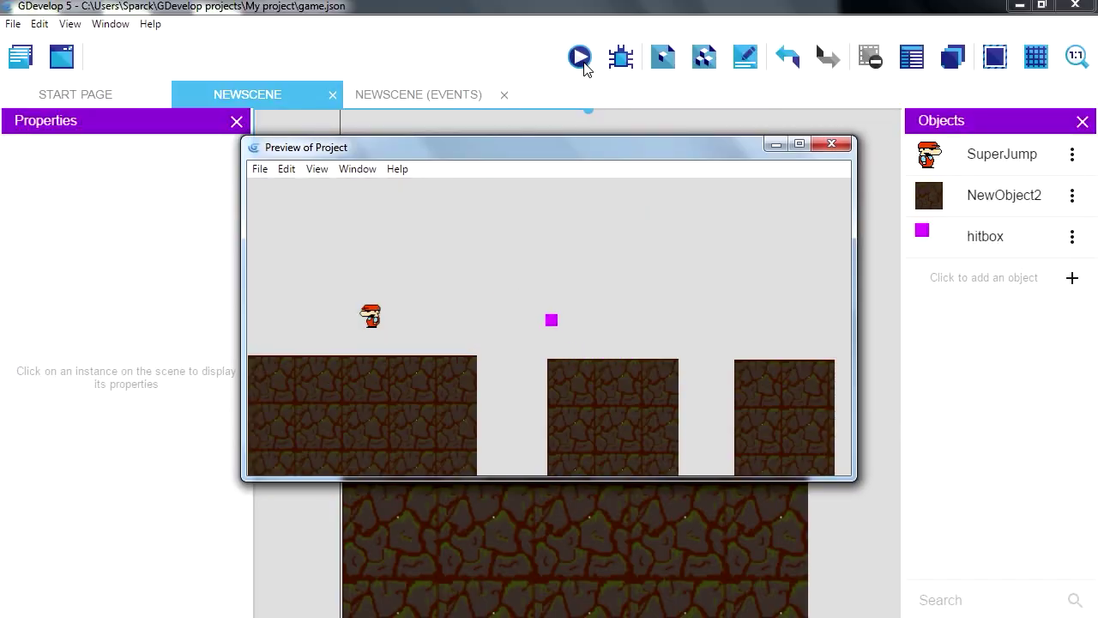
key(Left)
key(Right)
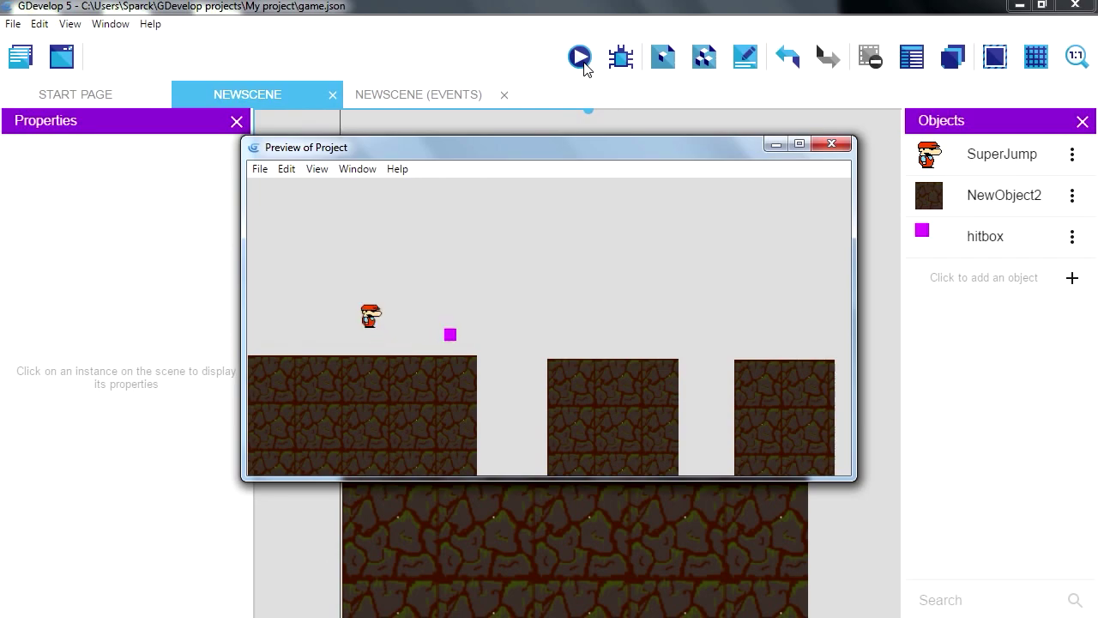
key(Left)
click(832, 144)
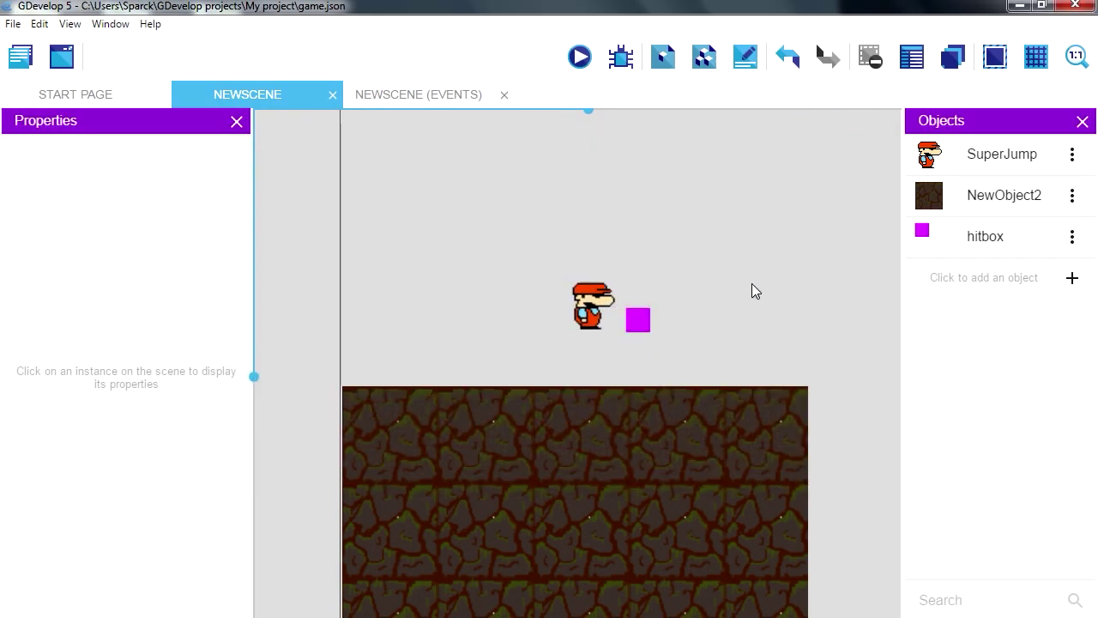
- In the empty last event of the events sheet, add a Position of an object action for SuperJump
click(419, 96)
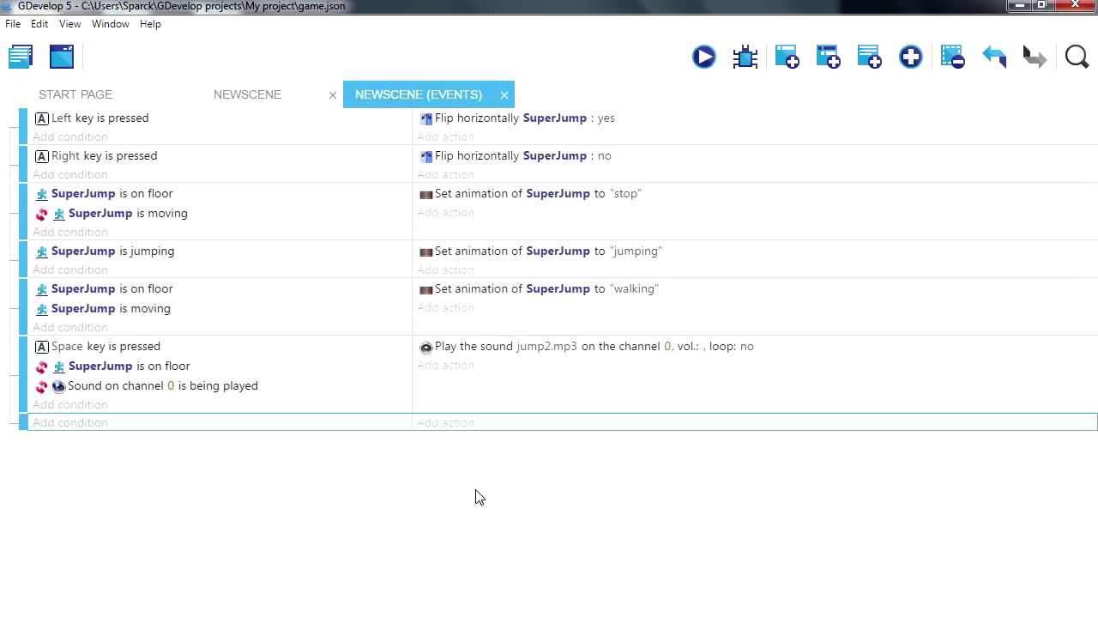
click(457, 424)
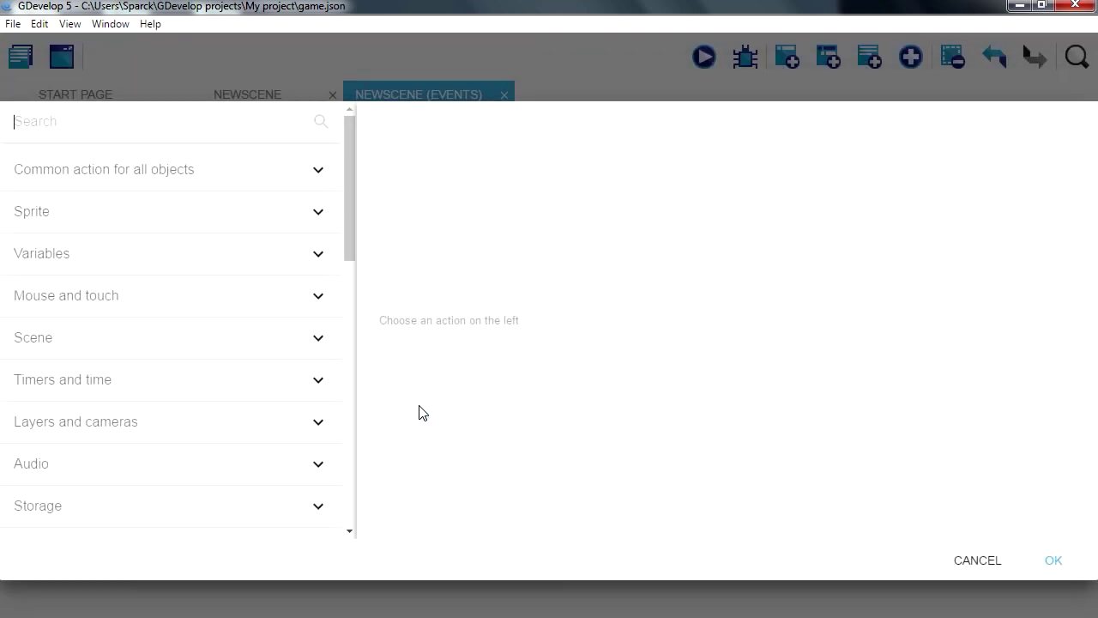
click(315, 175)
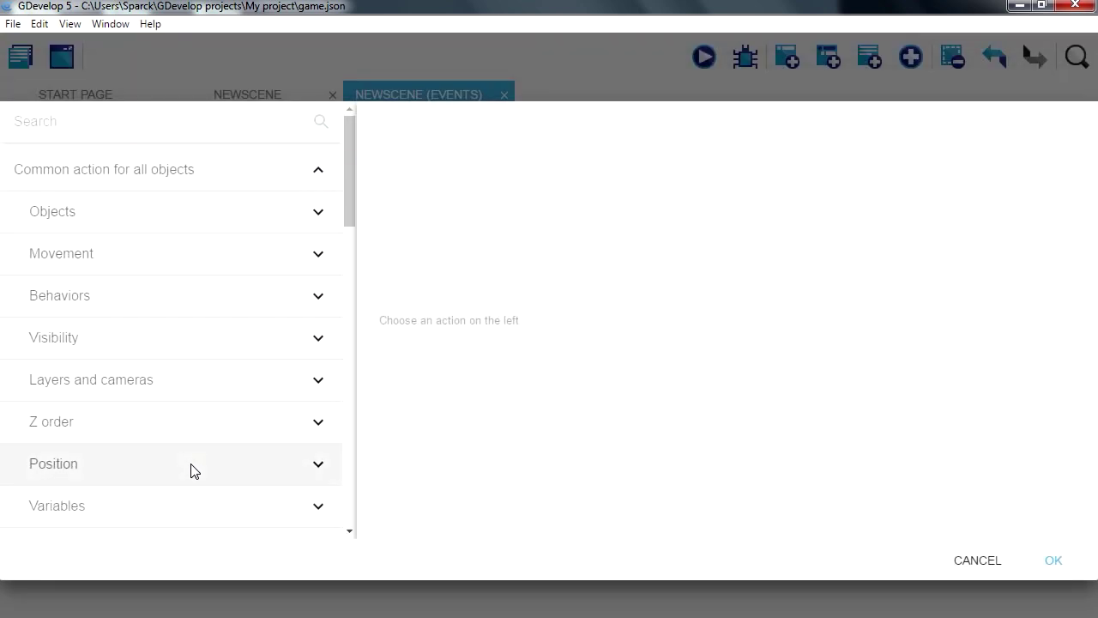
scroll(180, 455, down, 2)
click(182, 292)
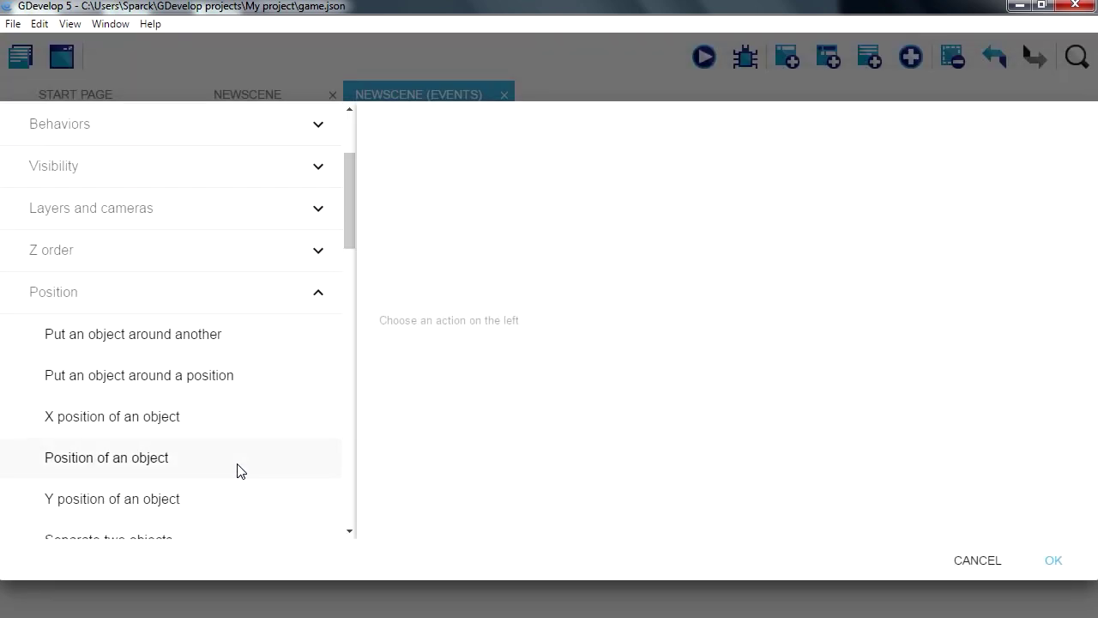
scroll(240, 469, down, 2)
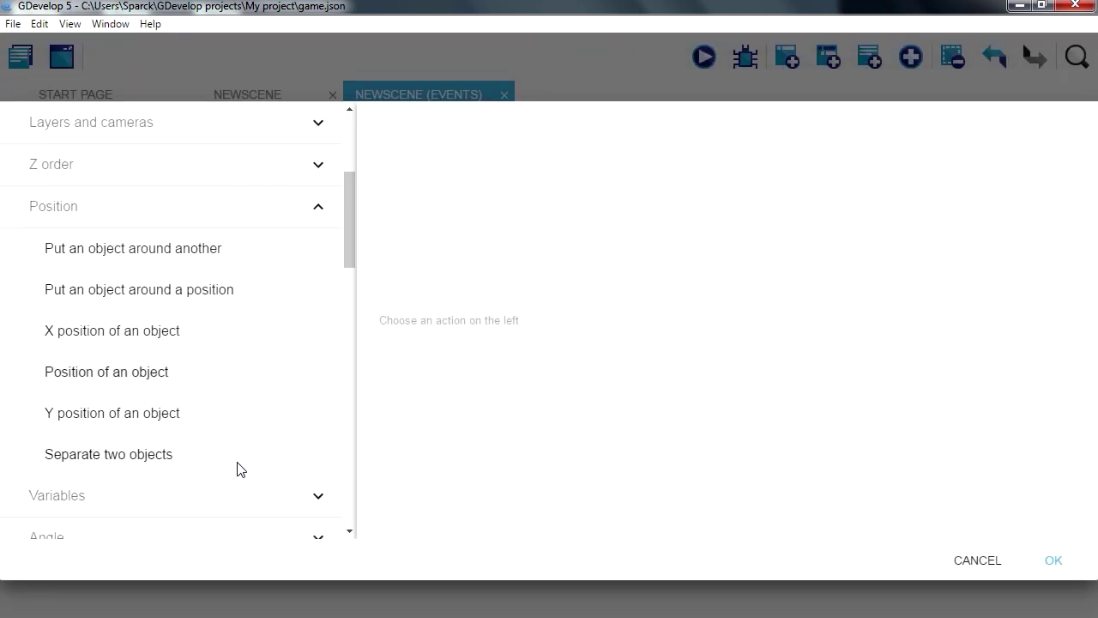
click(163, 384)
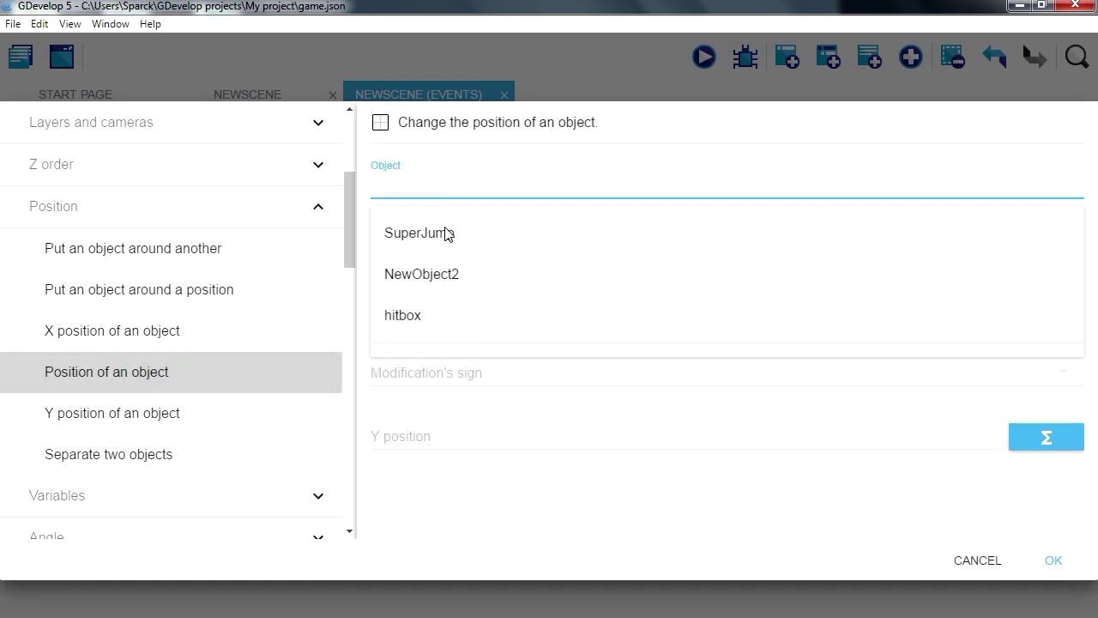
click(449, 247)
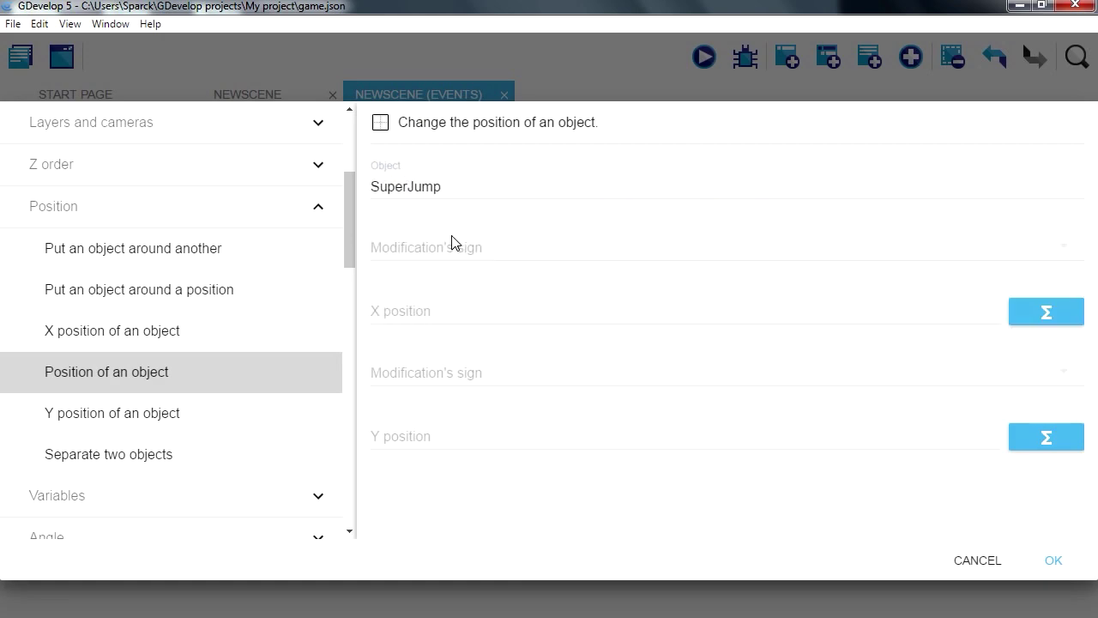
- Set the action's X position with the = (set to) sign to the expression hitbox.X()
click(457, 250)
click(448, 255)
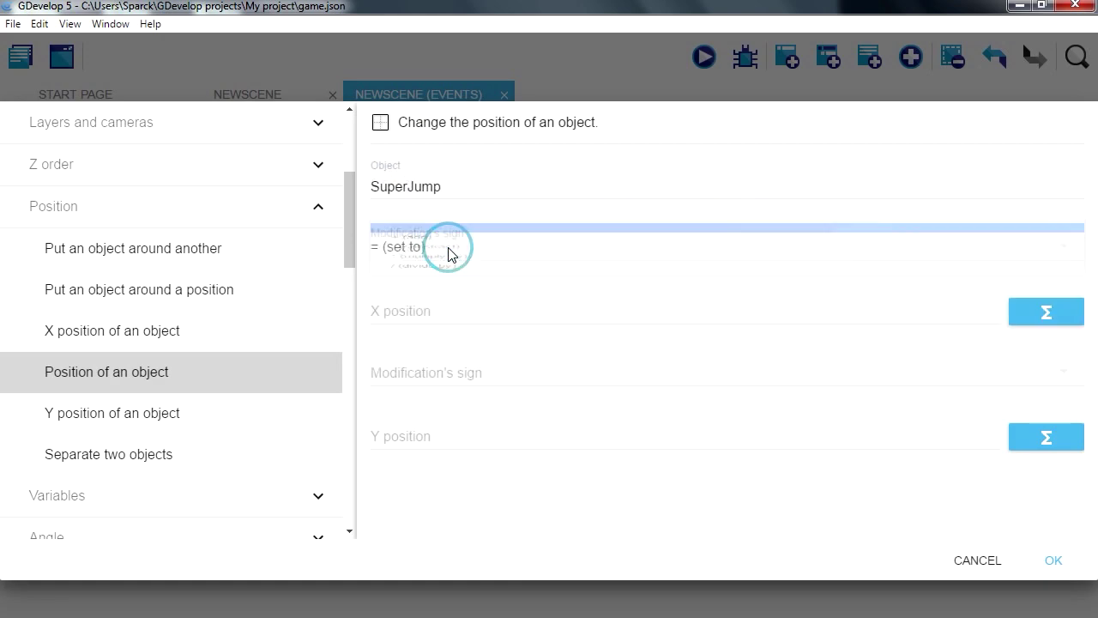
click(425, 311)
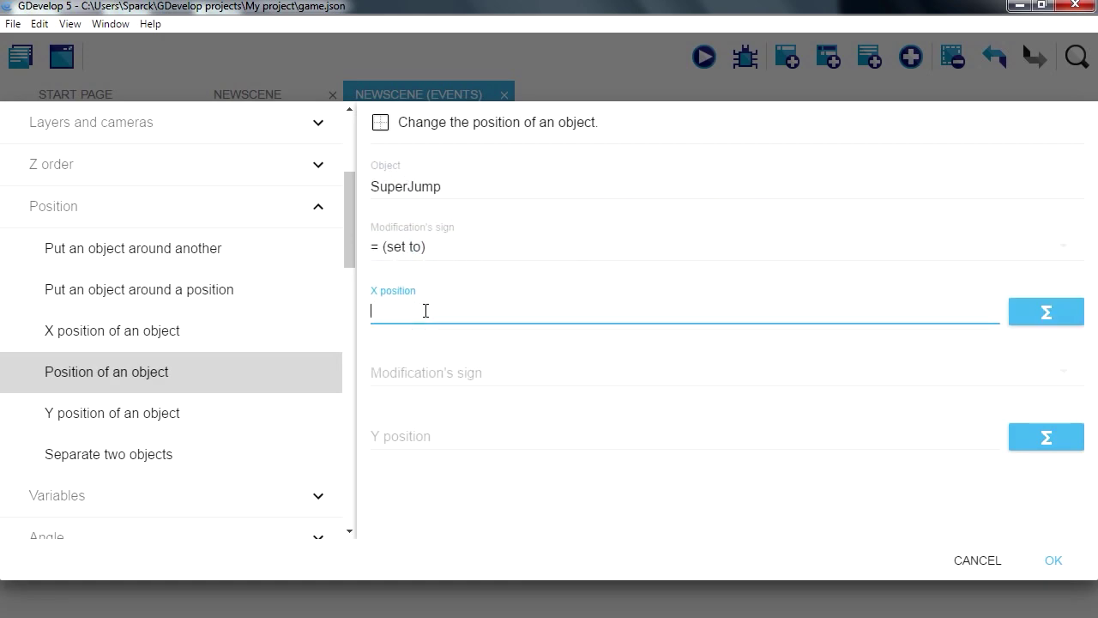
click(1035, 319)
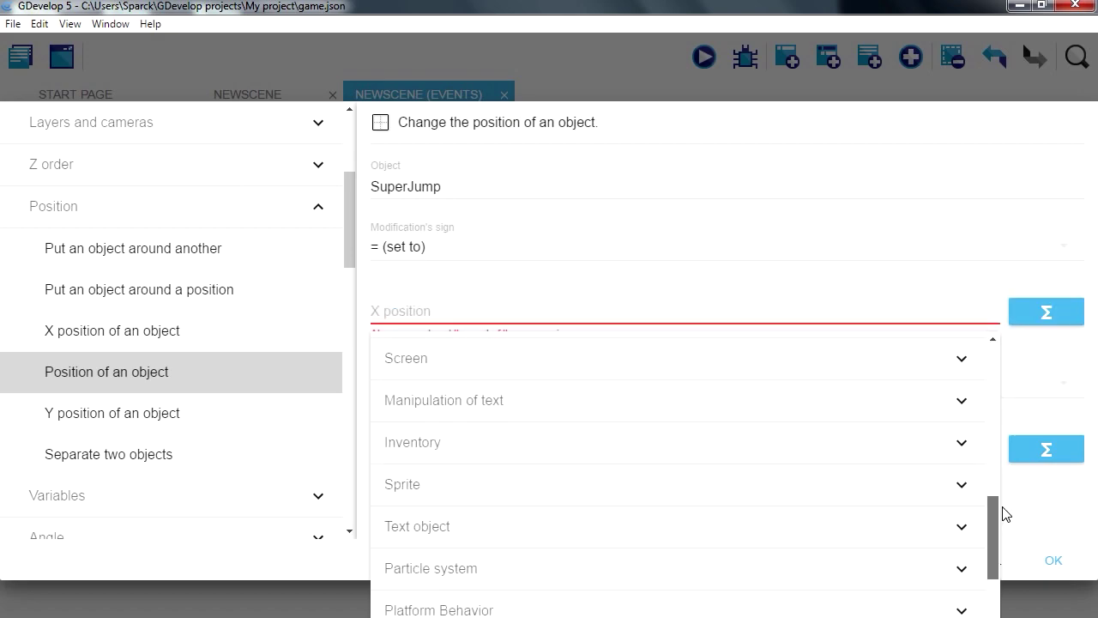
drag(1011, 487, 1004, 523)
click(960, 436)
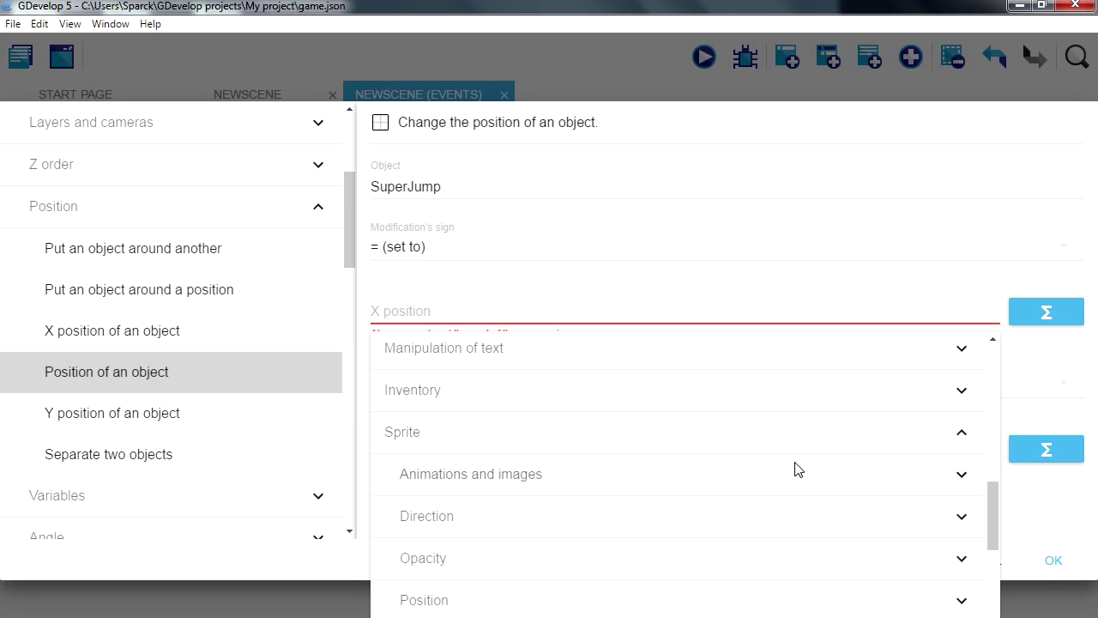
scroll(738, 469, down, 2)
click(549, 429)
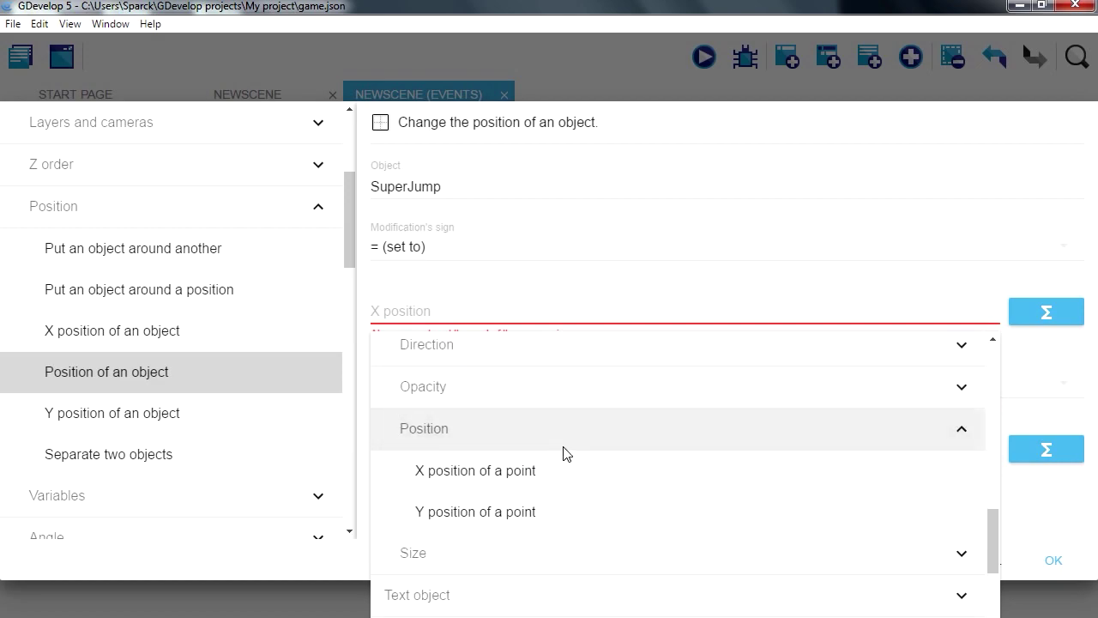
click(540, 478)
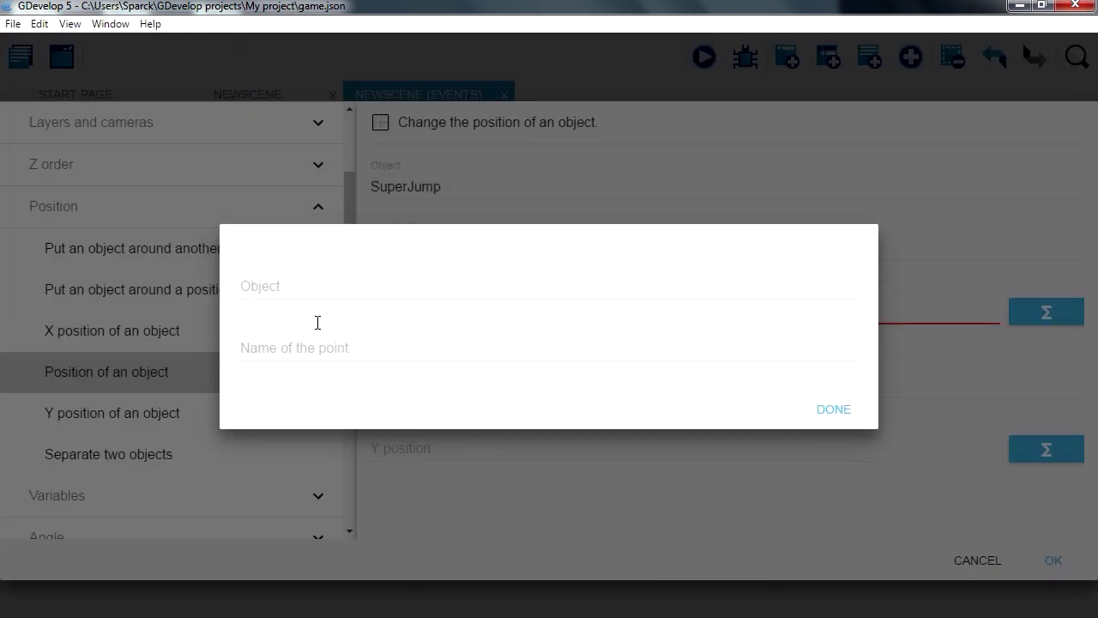
click(294, 287)
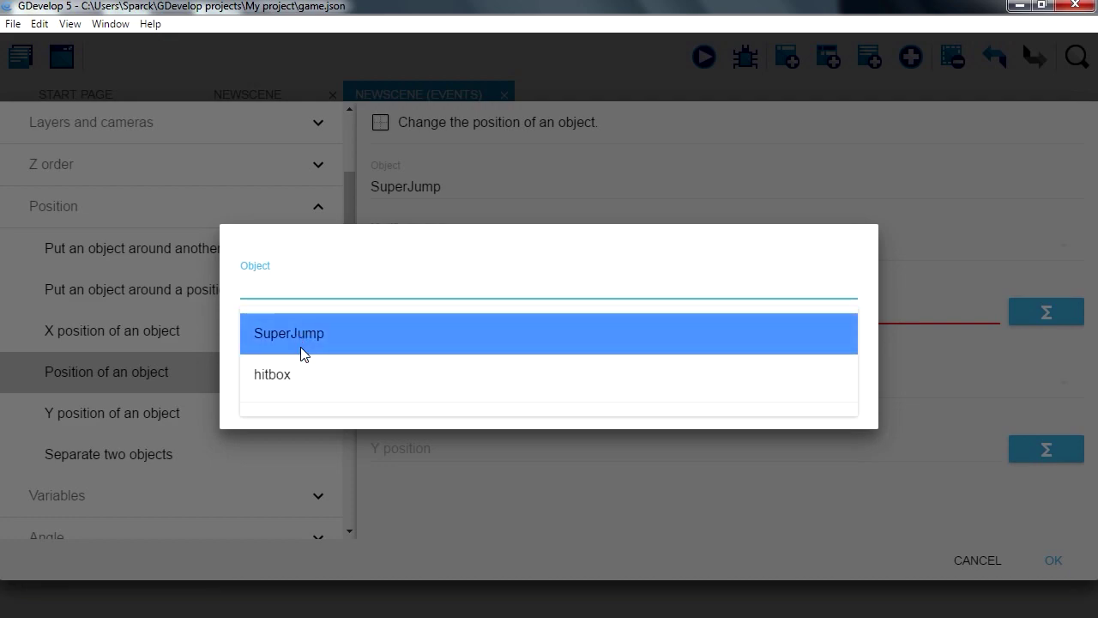
click(286, 381)
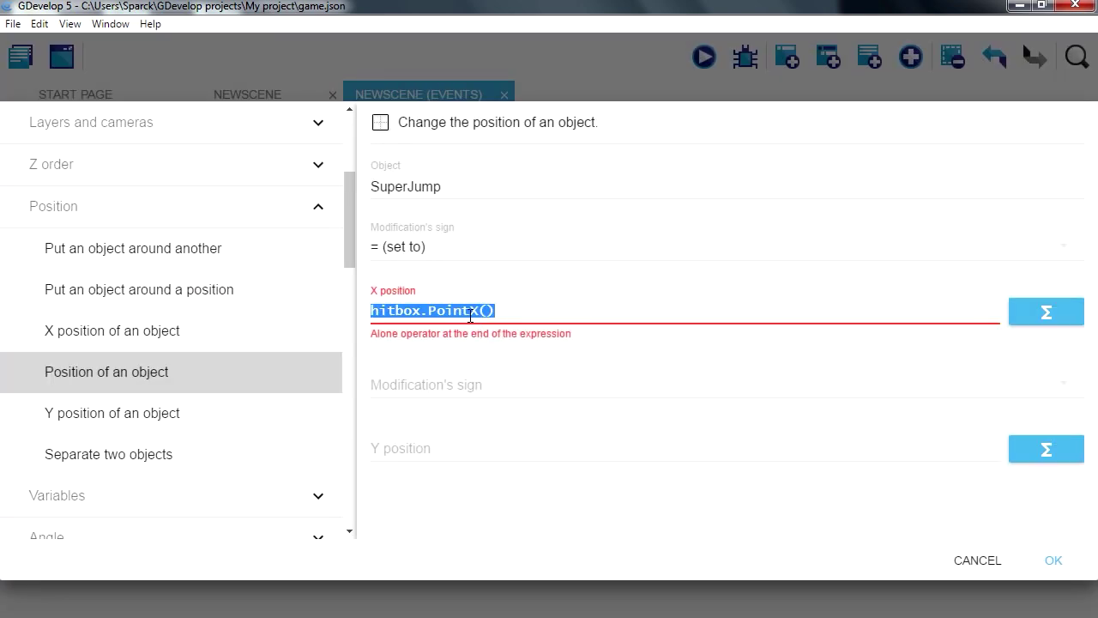
click(471, 315)
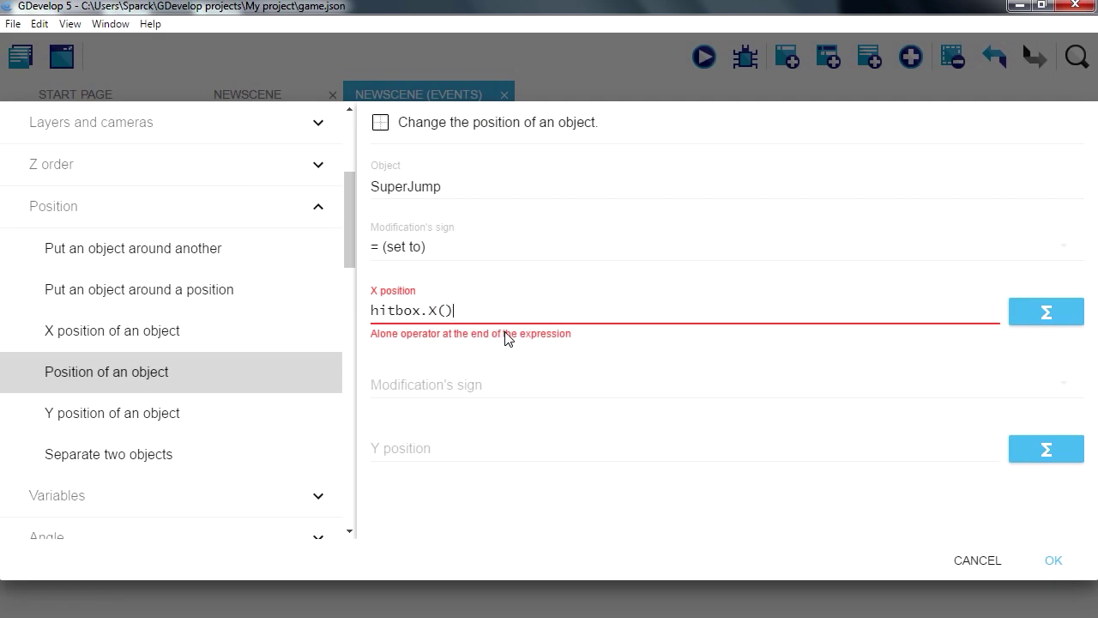
- Choose = (set to) for the Y position and insert the Y position of a point expression for the hitbox
click(454, 374)
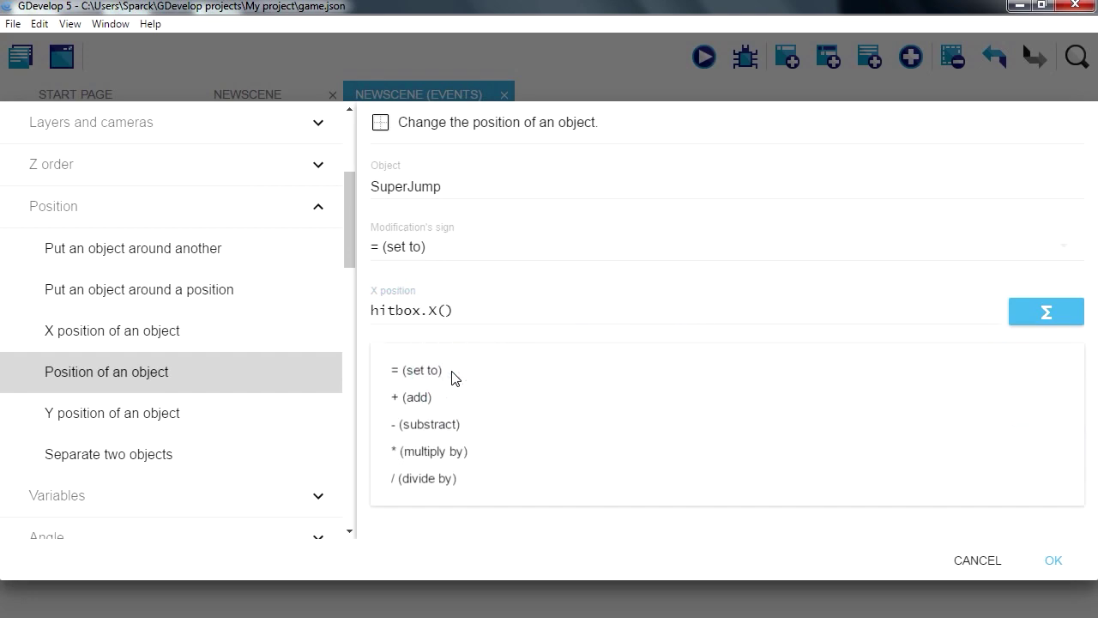
click(429, 378)
click(425, 435)
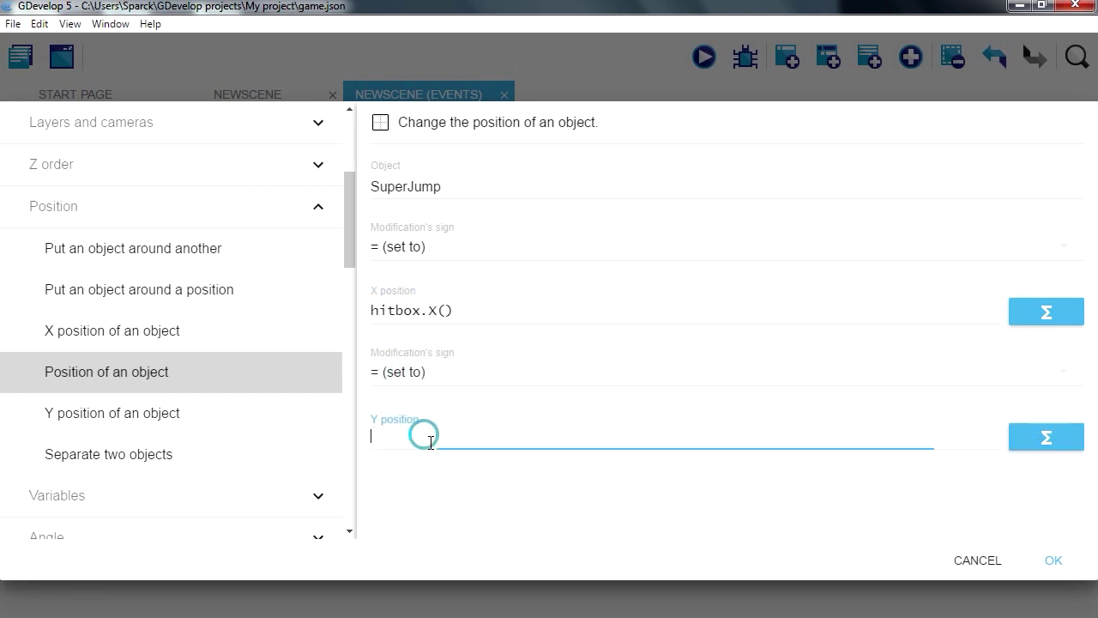
click(1047, 438)
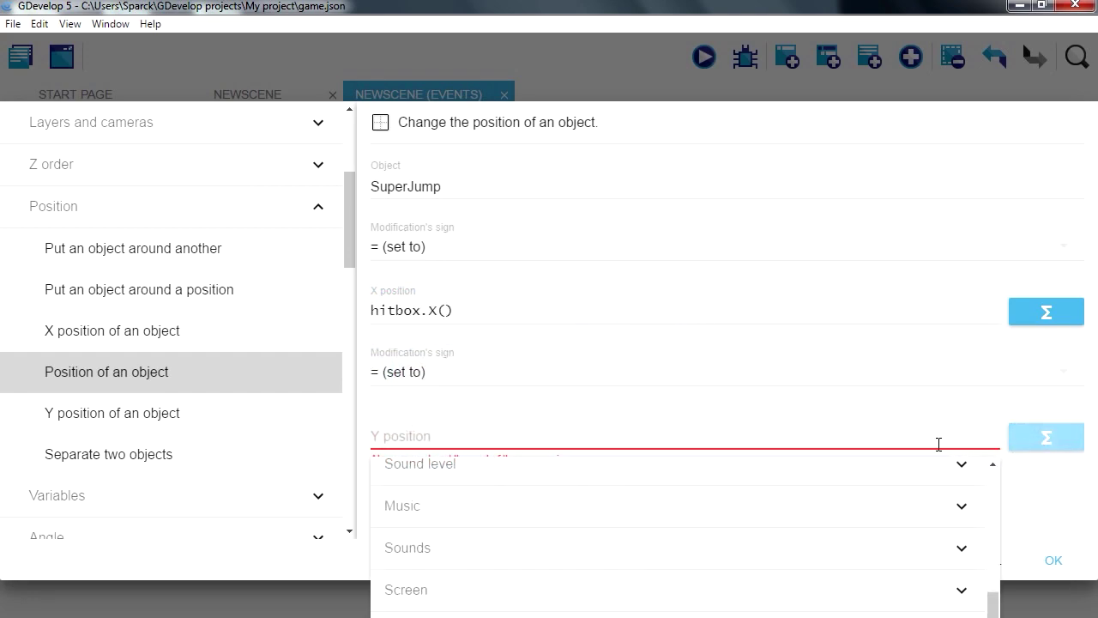
scroll(656, 558, down, 1)
scroll(693, 571, down, 1)
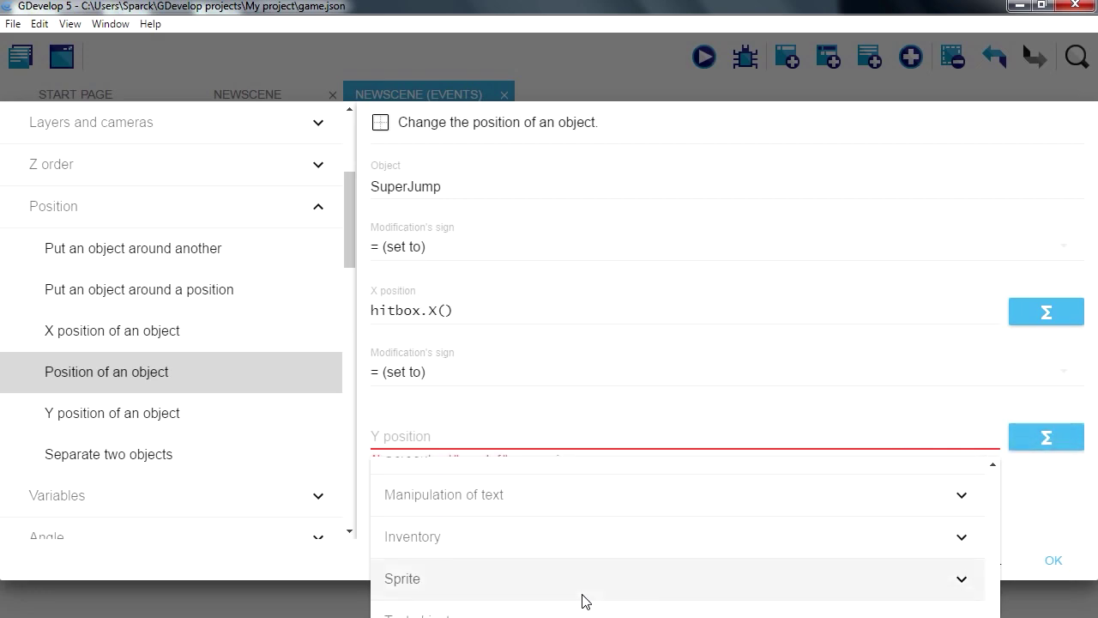
click(581, 595)
scroll(692, 581, down, 2)
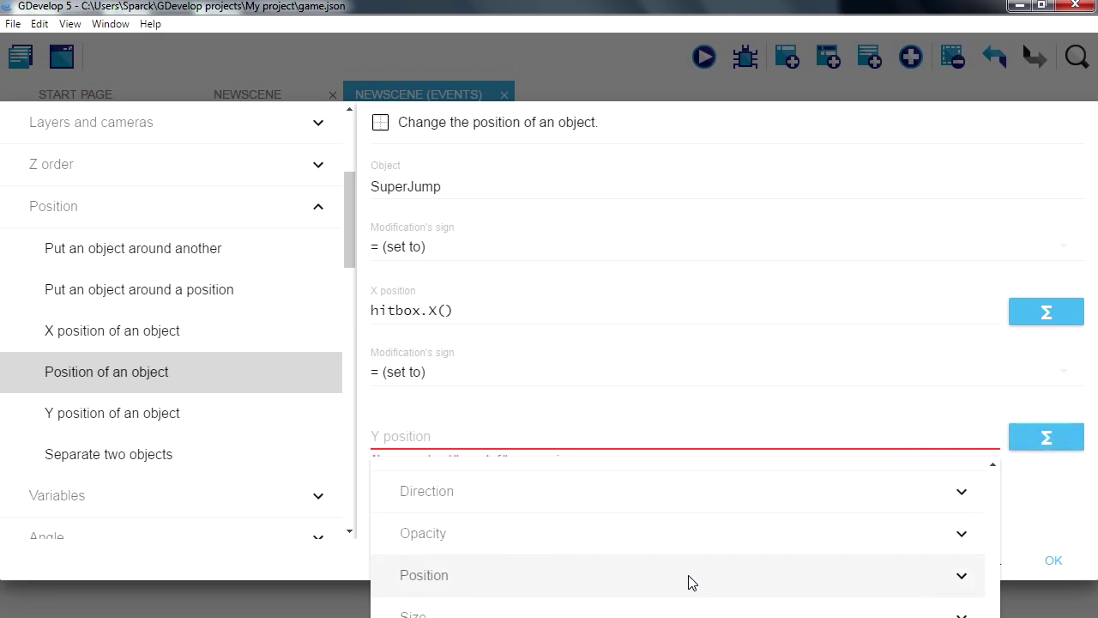
click(669, 571)
scroll(575, 571, down, 1)
click(572, 571)
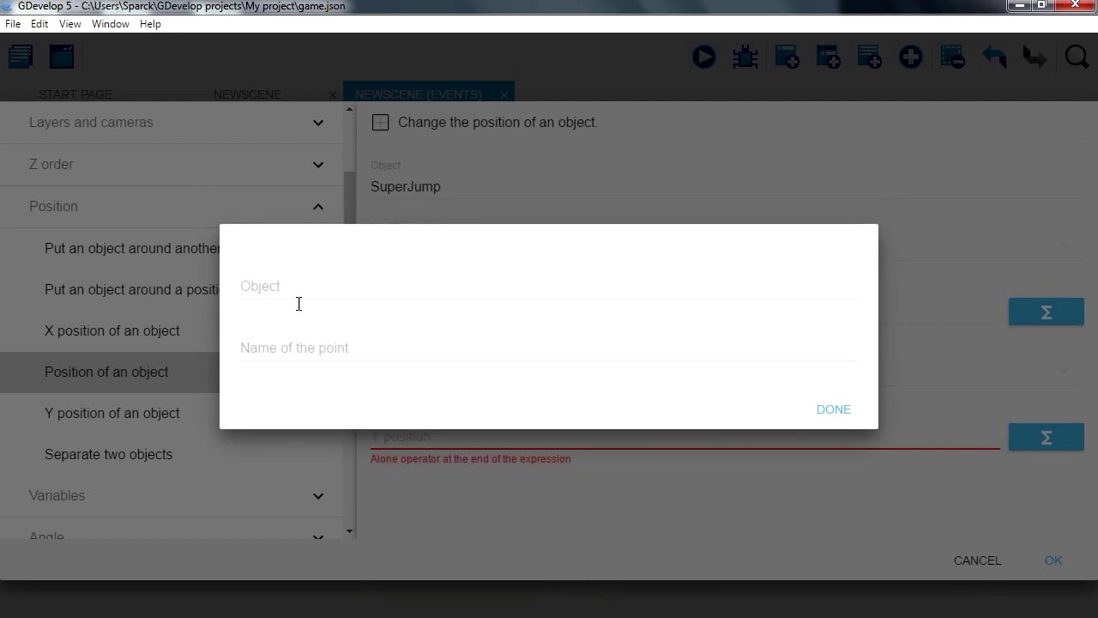
click(280, 288)
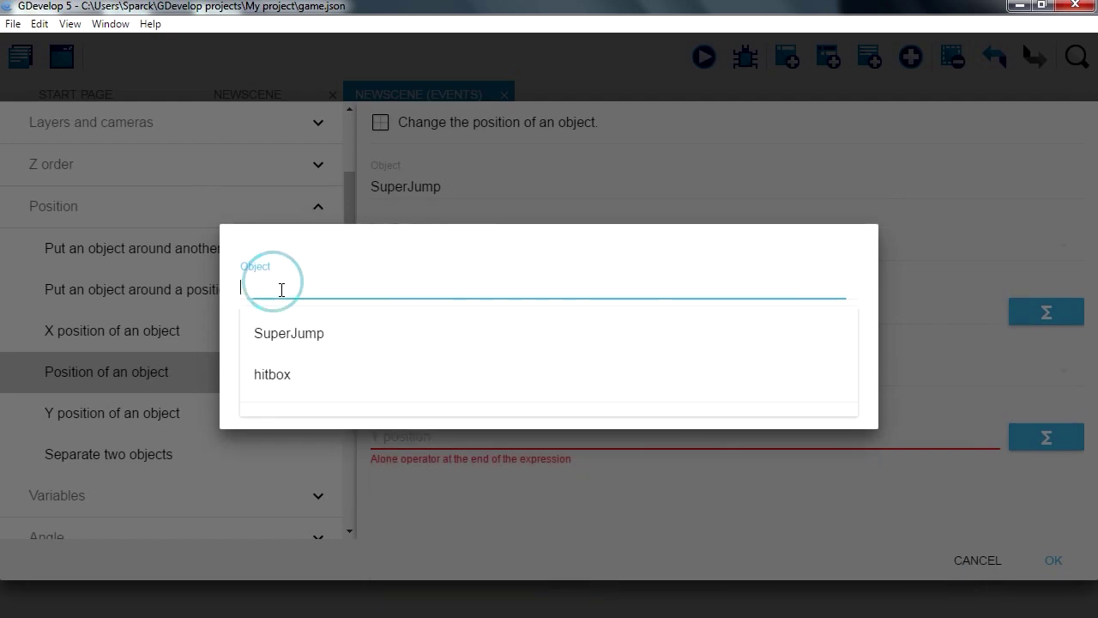
click(281, 380)
click(828, 419)
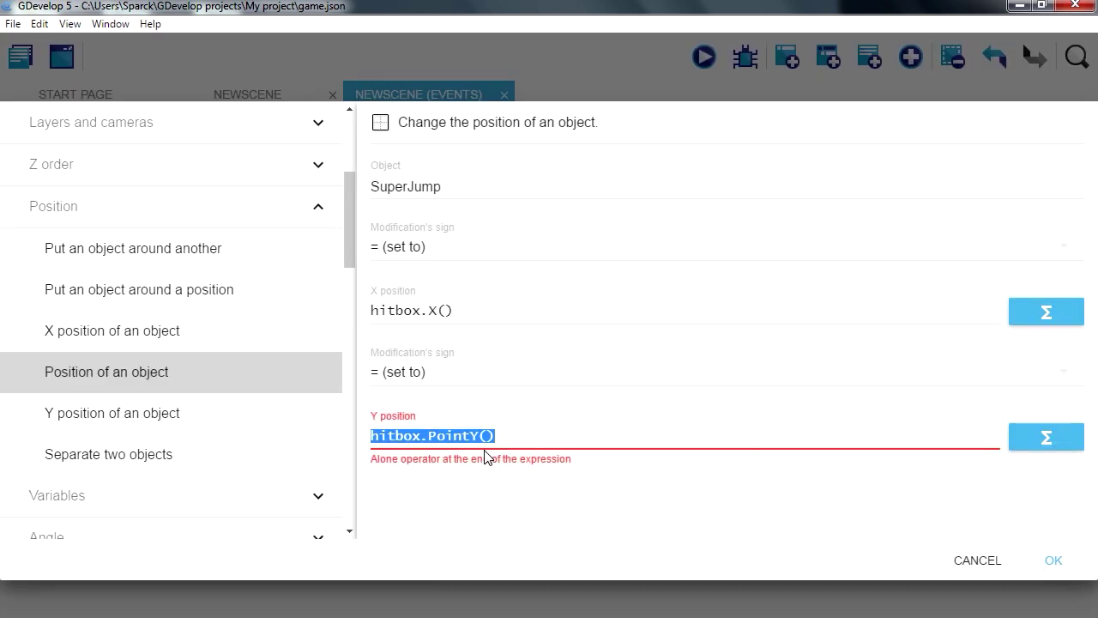
- Shorten the Y position expression to hitbox.Y() and confirm the action
click(472, 437)
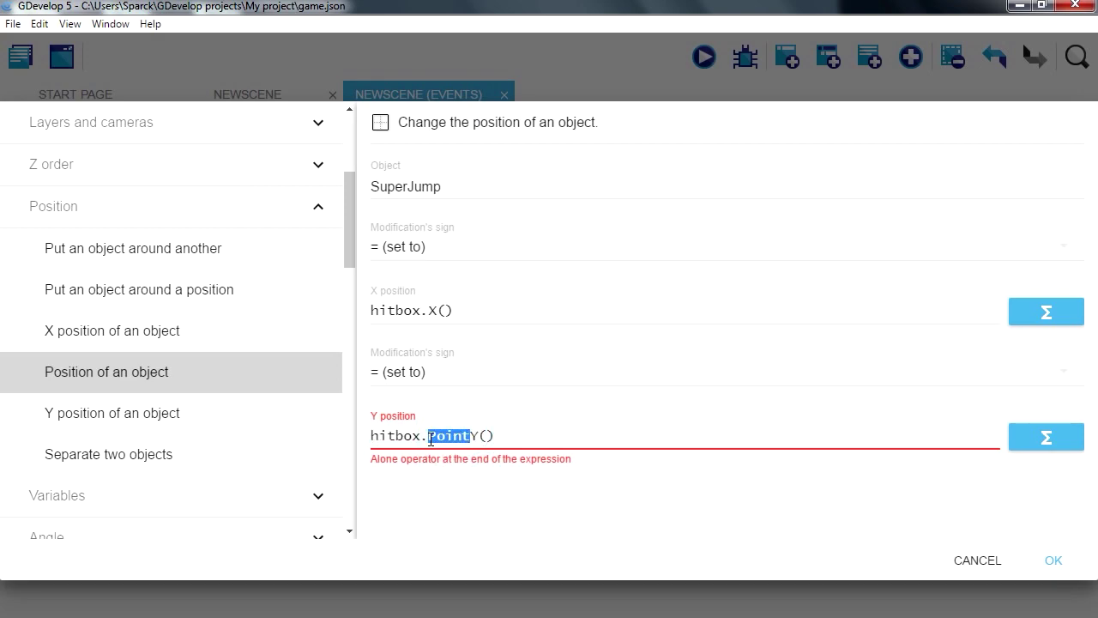
key(BackSpace)
click(1053, 559)
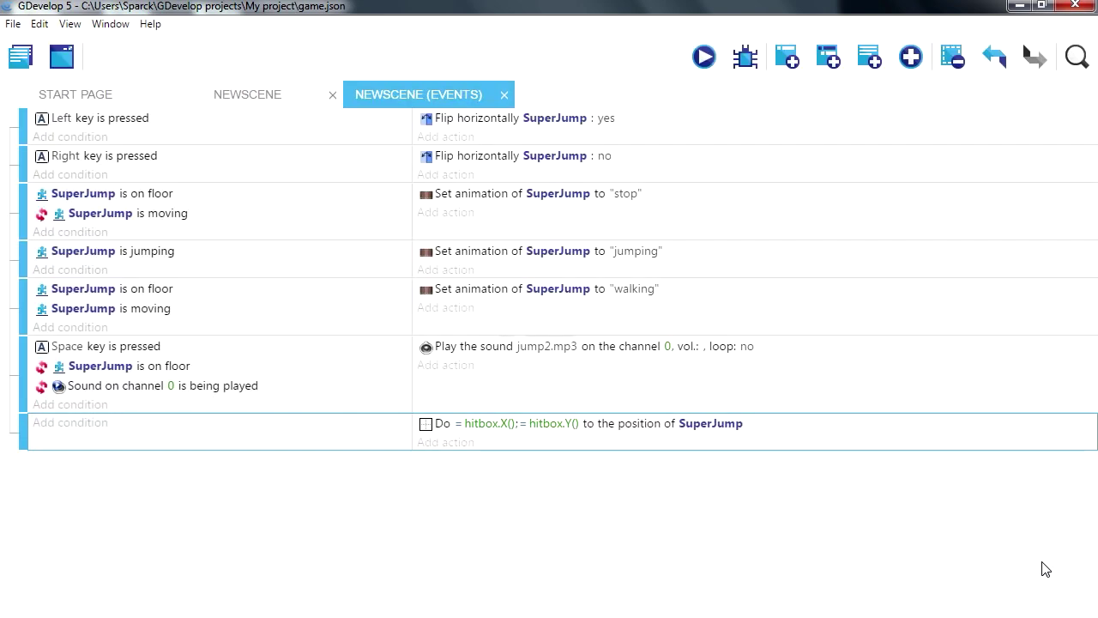
- Preview the scene and test whether SuperJump follows the hitbox while moving and jumping across the platforms
click(704, 58)
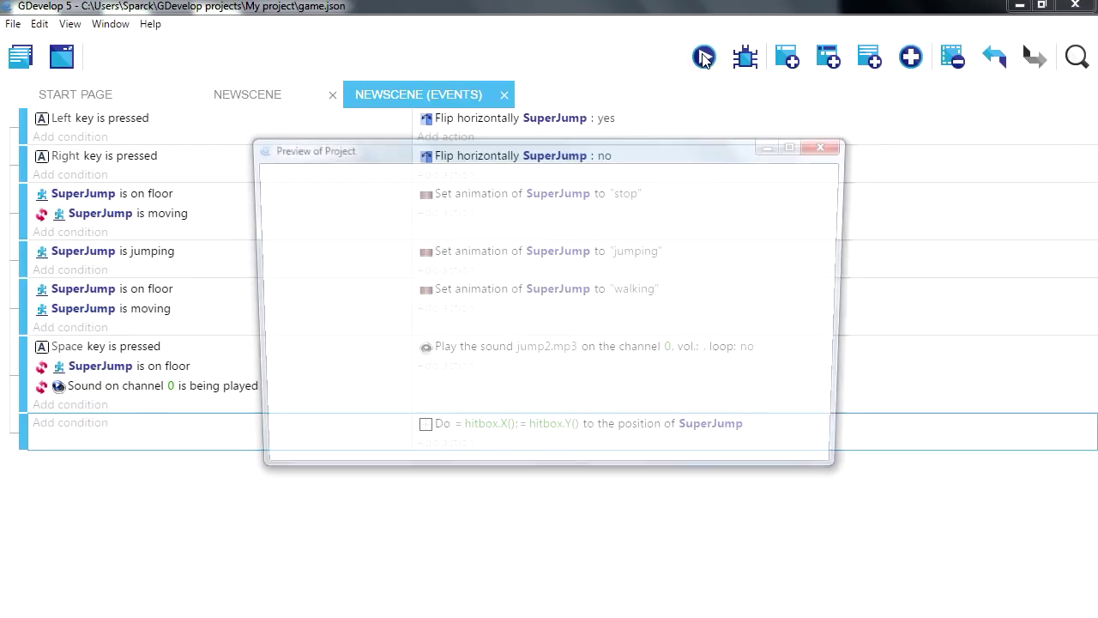
key(Right)
key(Left)
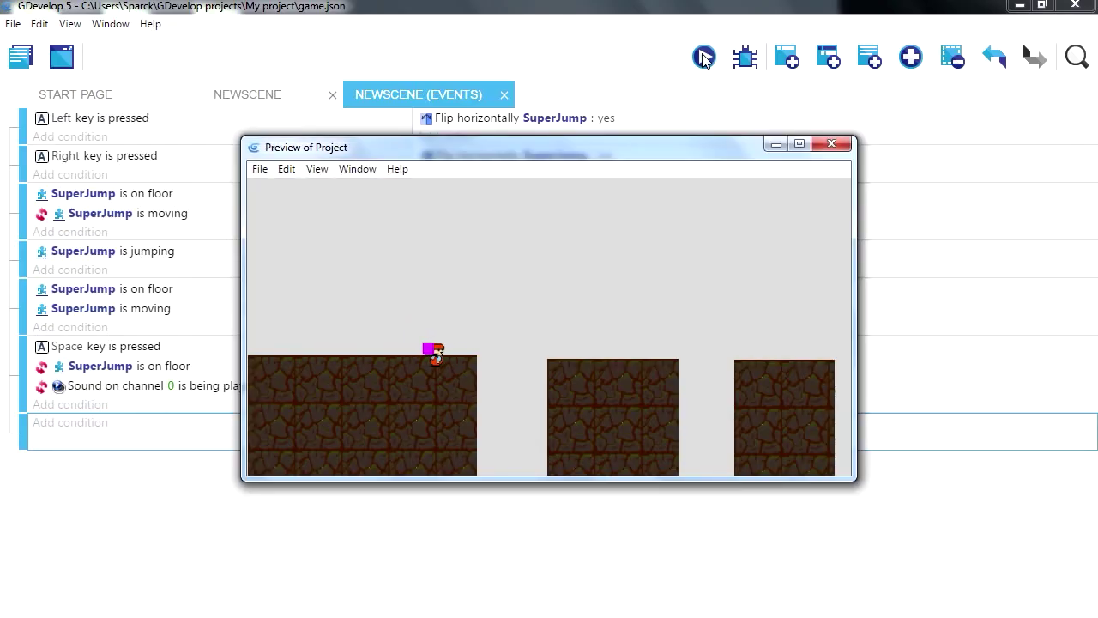
key(space)
key(Right)
key(space)
key(Right)
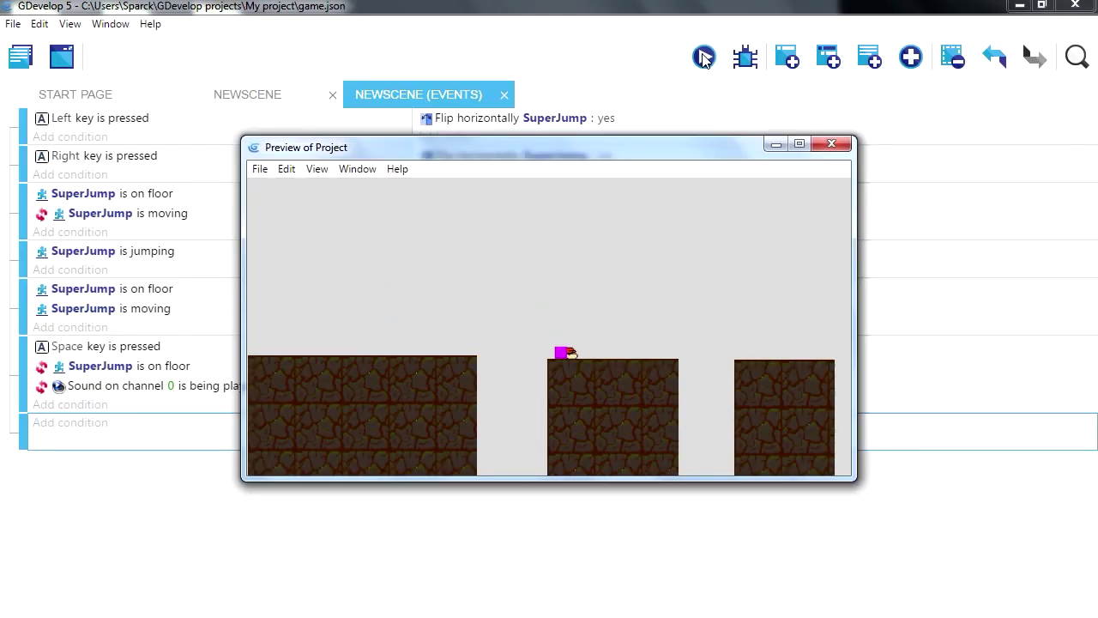
key(Left)
key(space)
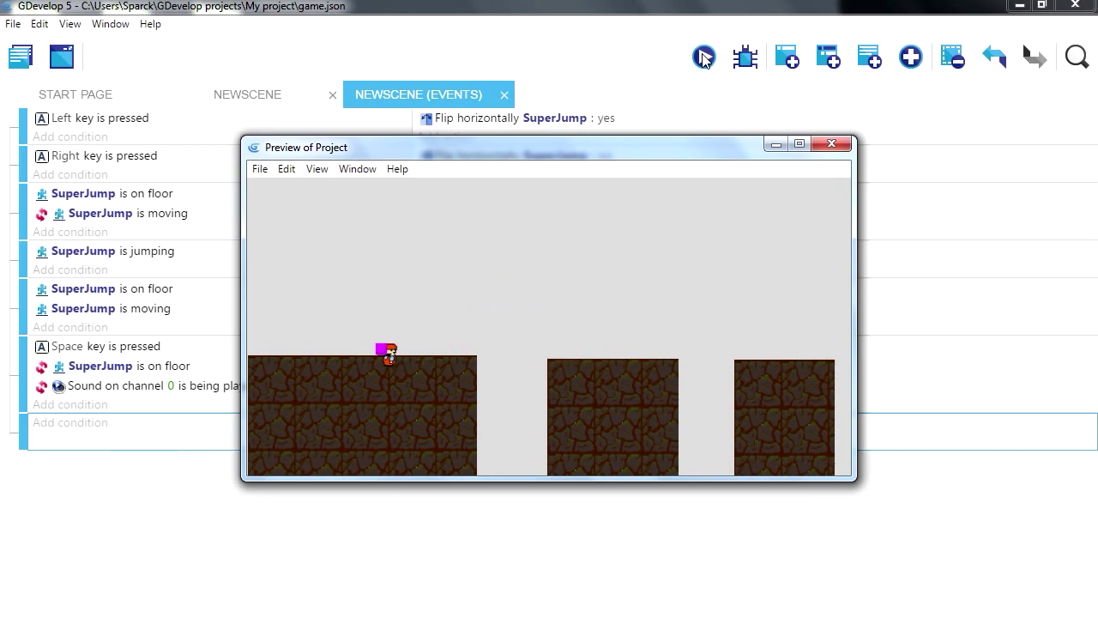
key(Right)
key(space)
key(Left)
key(space)
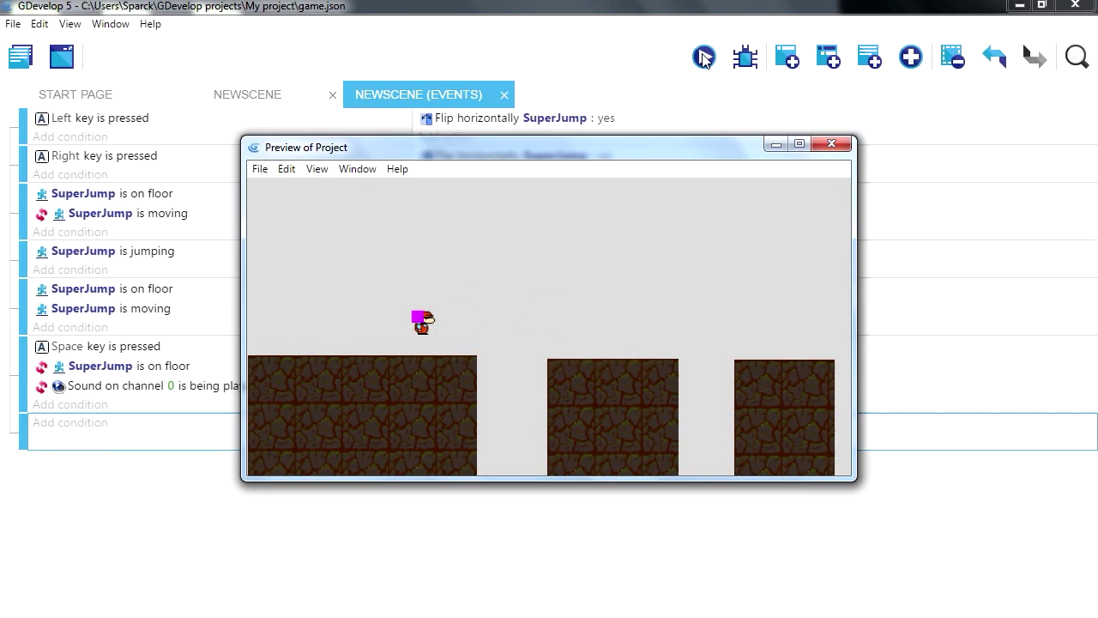
key(space)
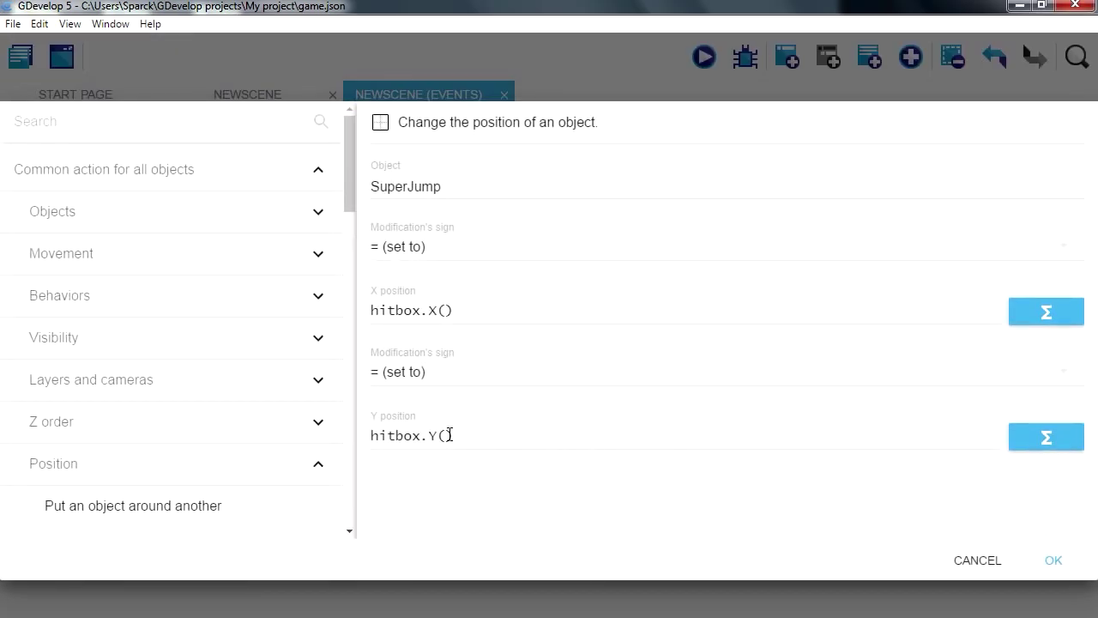
- Try the Y position expression hitbox.Y()-100 for SuperJump, preview the scene, and close the preview
click(468, 437)
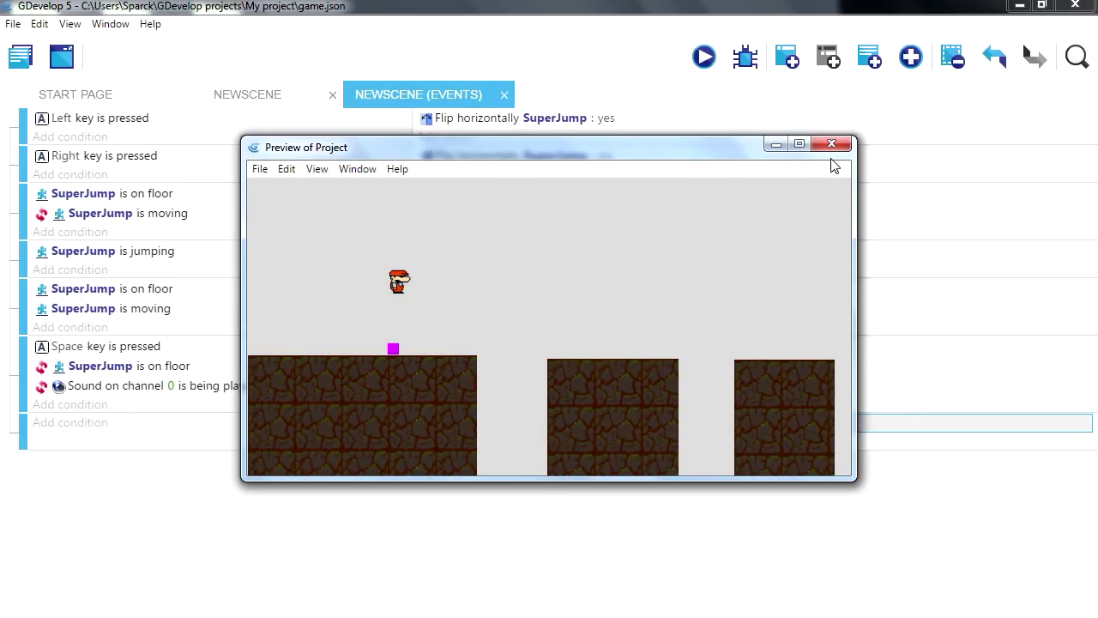
click(836, 147)
- Try the Y position expression hitbox.Y()-10 in SuperJump's position action, preview the scene, and close the preview
click(566, 423)
double_click(532, 470)
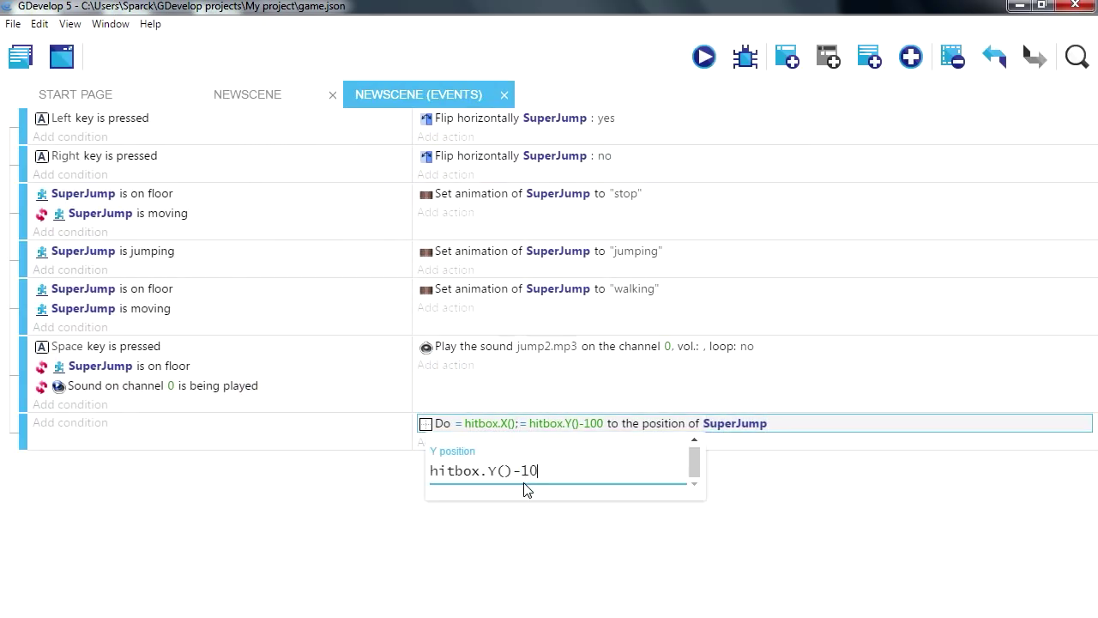
click(590, 538)
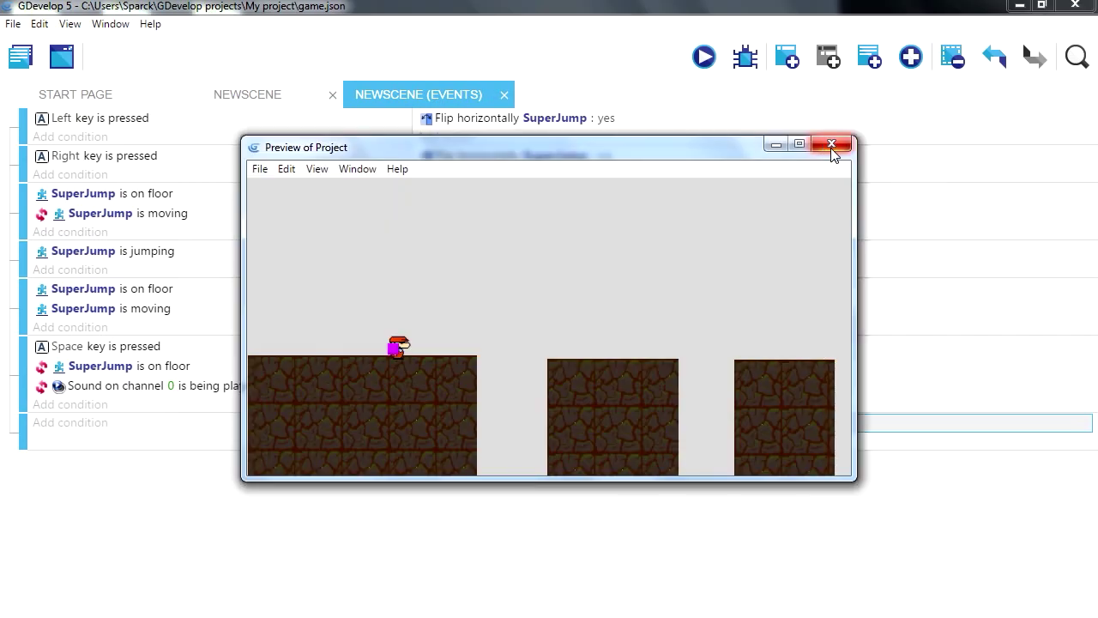
click(832, 148)
- Set the Y position expression in SuperJump's position action to hitbox.Y()-5
click(563, 423)
double_click(521, 472)
click(559, 542)
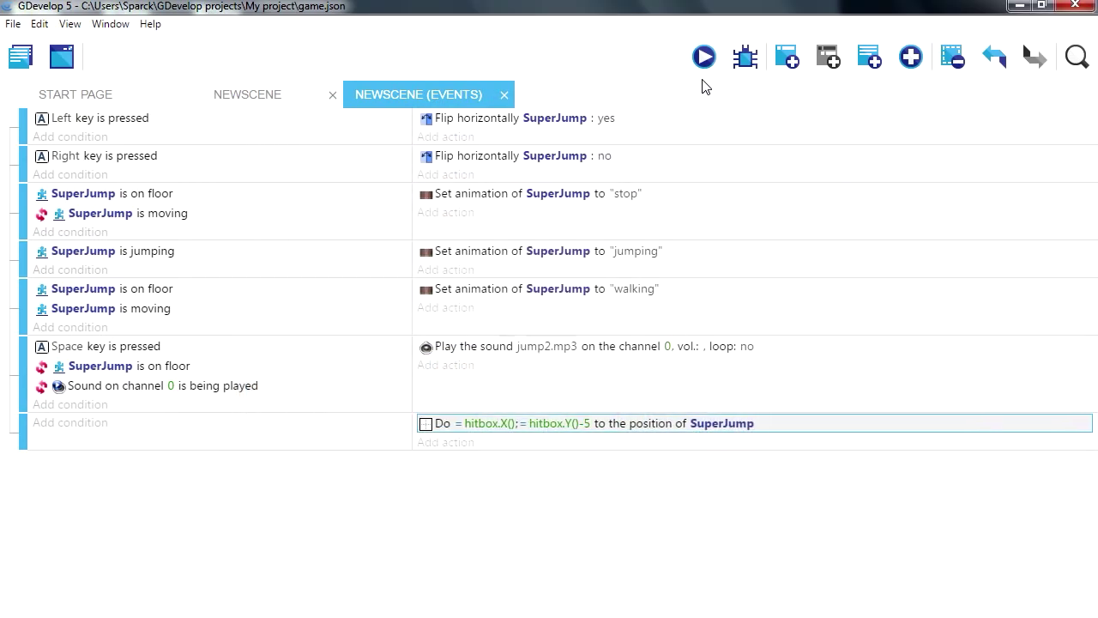
- Preview the scene, close the preview, and set the Y position expression in SuperJump's position action to hitbox.Y()-15
click(704, 57)
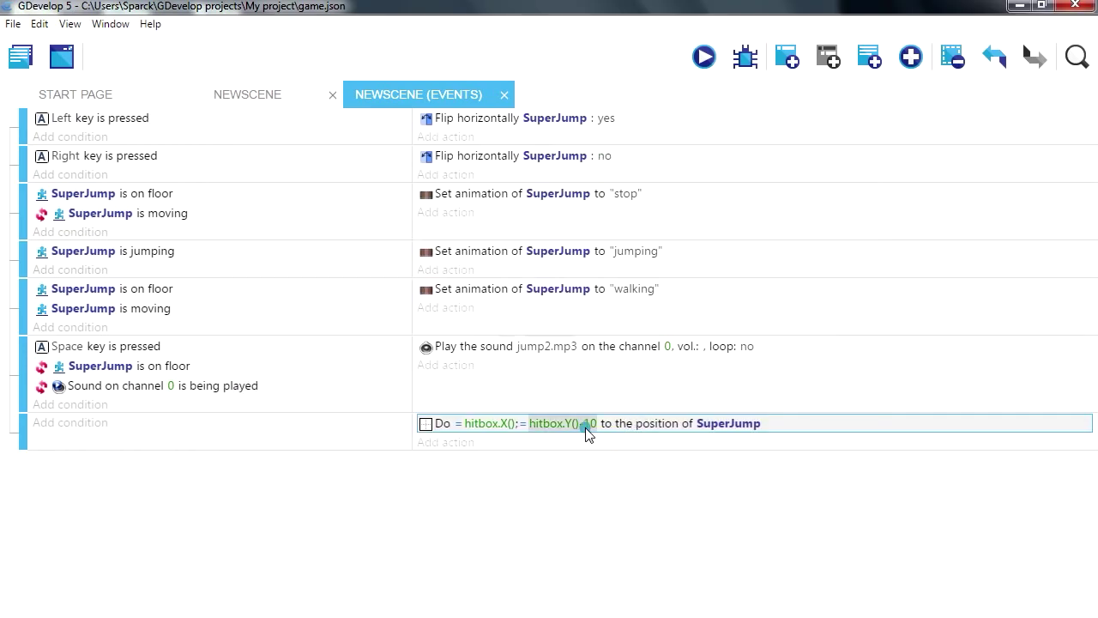
click(585, 427)
drag(534, 468, 528, 472)
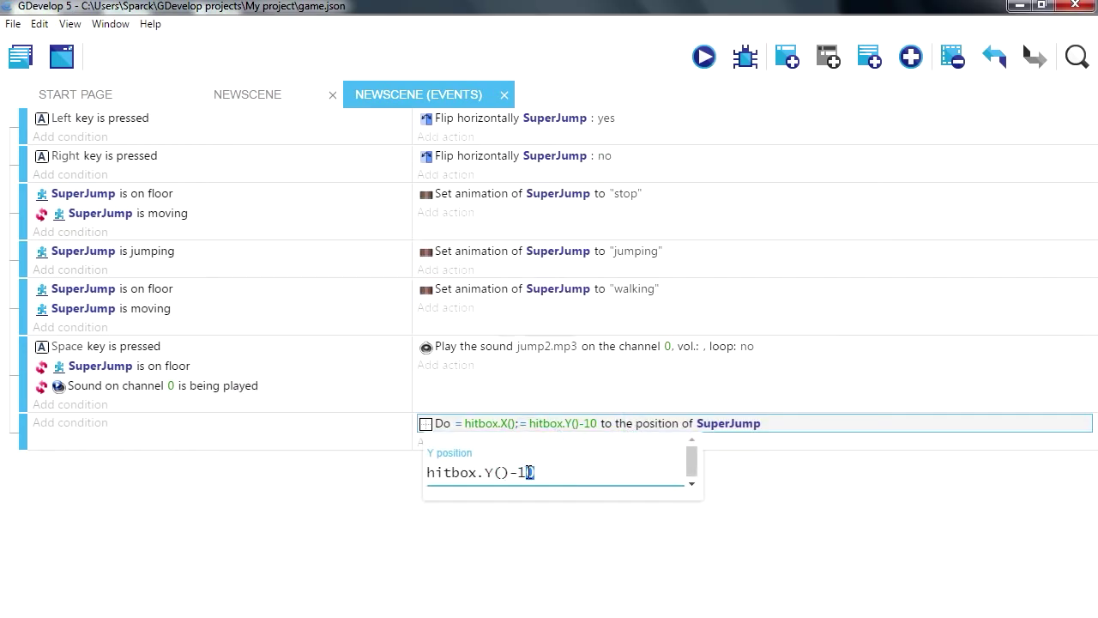
text(15)
- Preview the scene and test SuperJump's vertical alignment with the hitbox while walking and jumping across the platforms
click(704, 58)
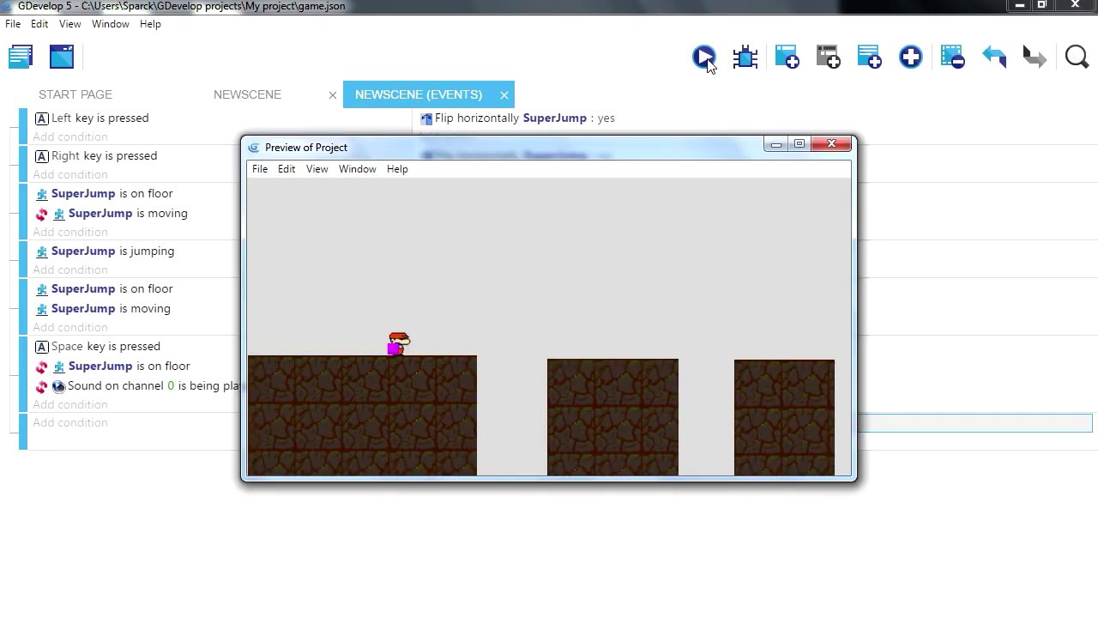
key(Left)
key(Right)
key(space)
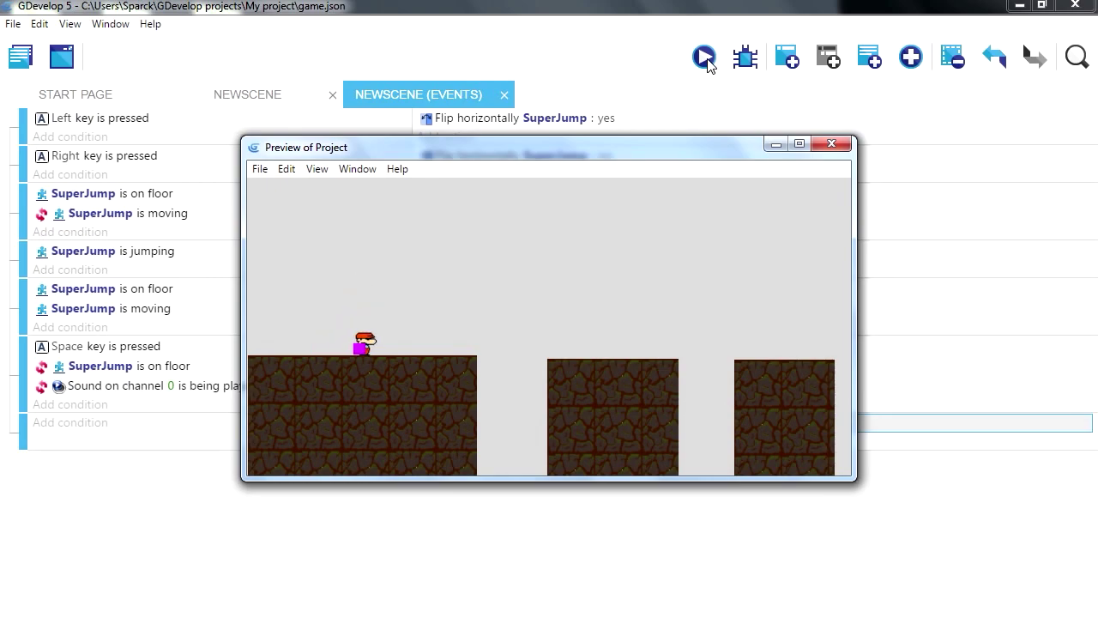
key(Right)
key(space)
key(Left)
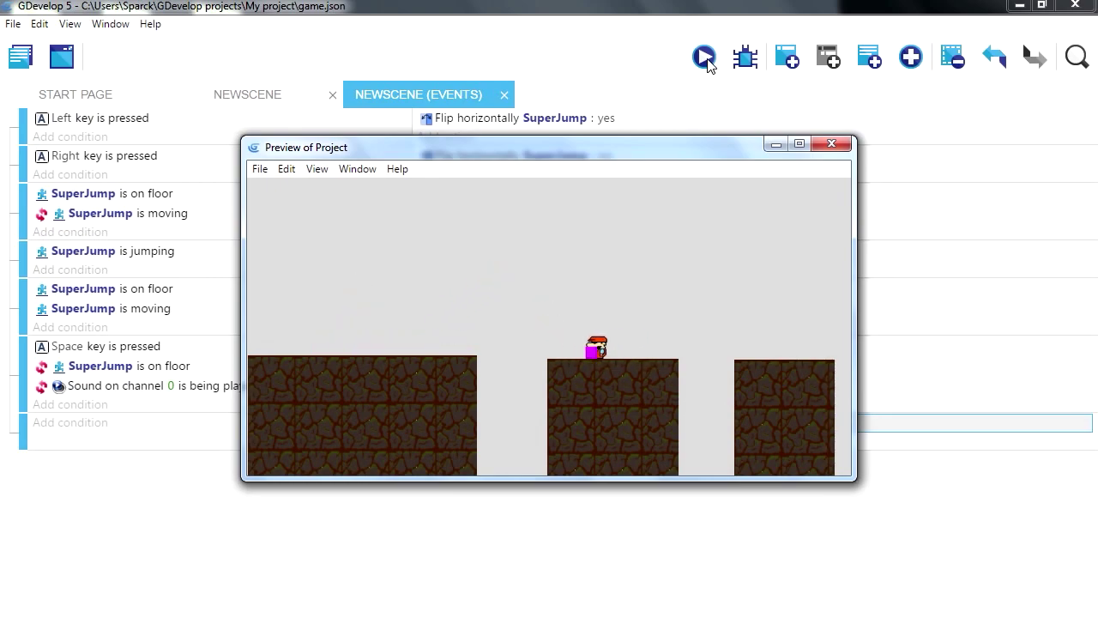
key(space)
key(Right)
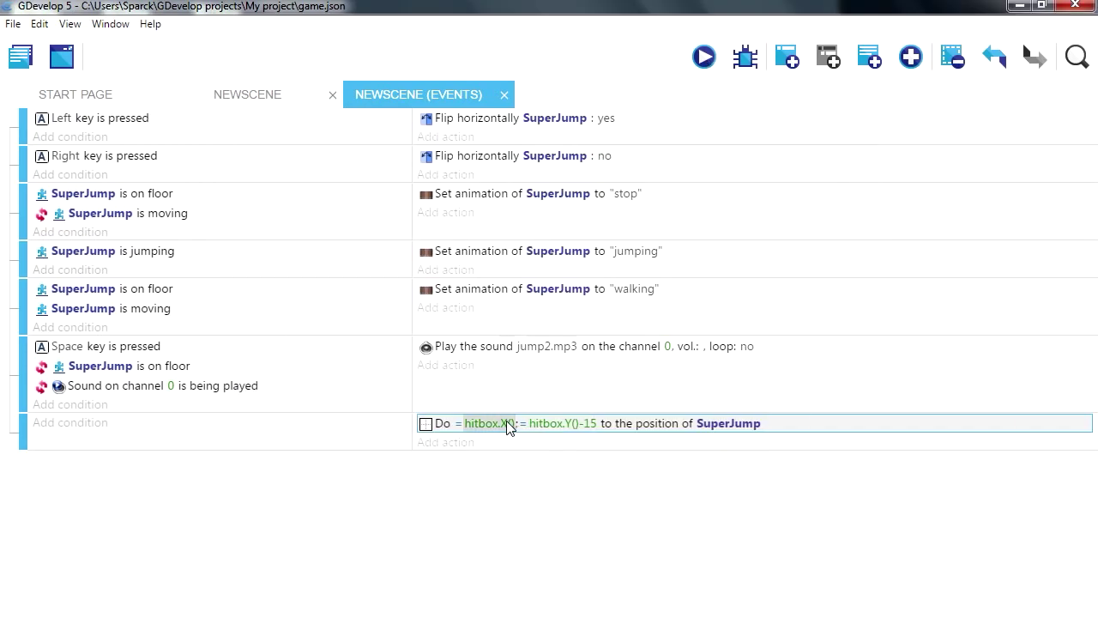
- Try the X position expressions hitbox.X()+20 and hitbox.X()-20 in SuperJump's position action, and close the preview
click(504, 420)
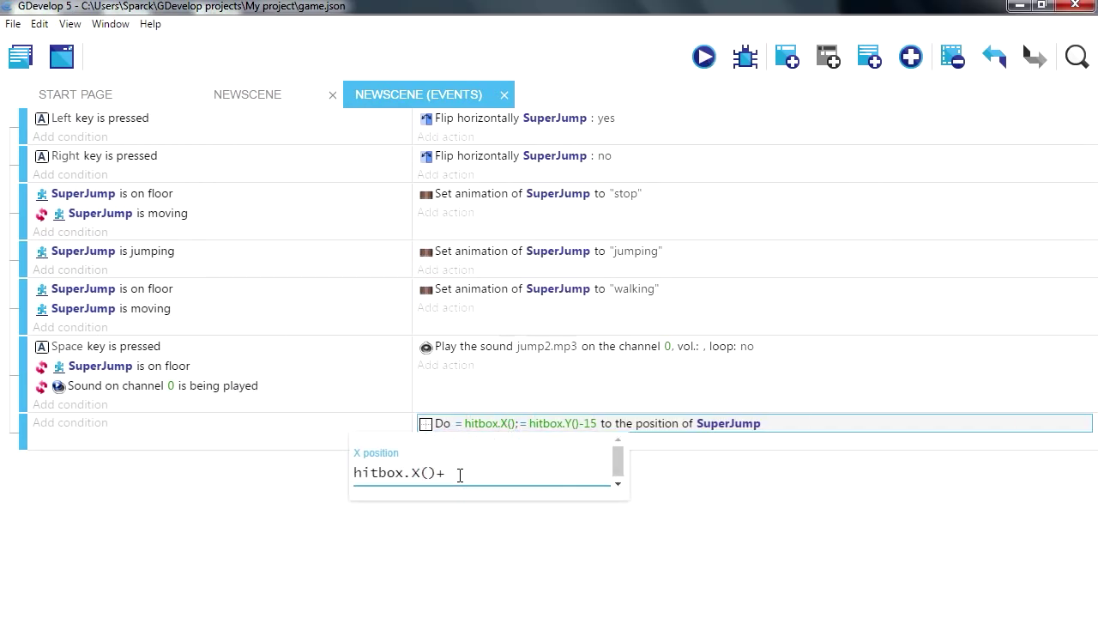
click(632, 441)
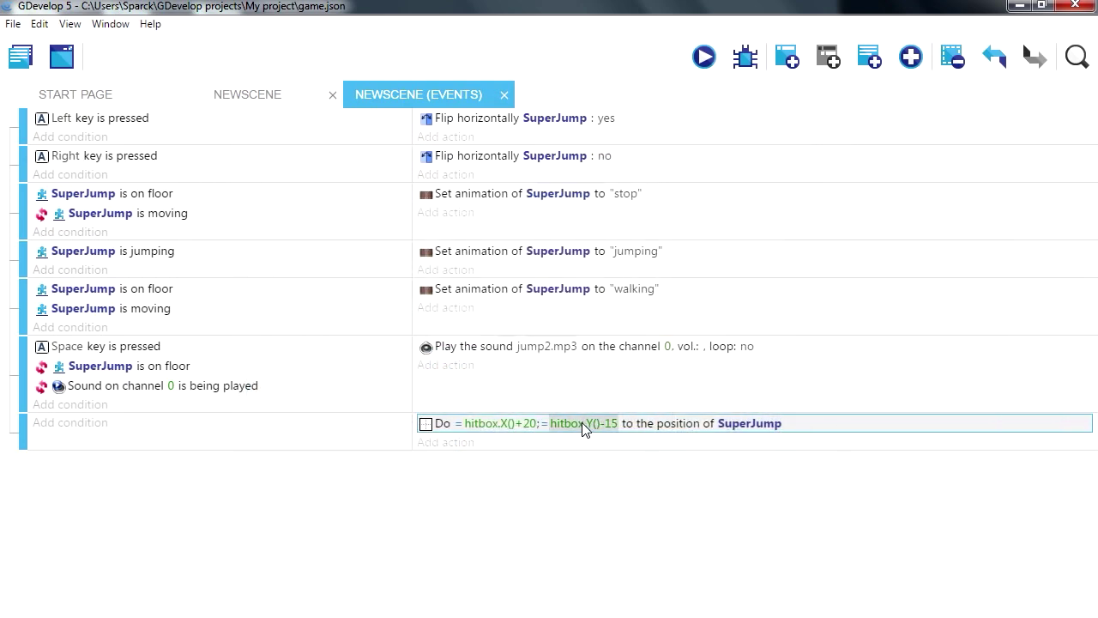
click(520, 423)
click(452, 471)
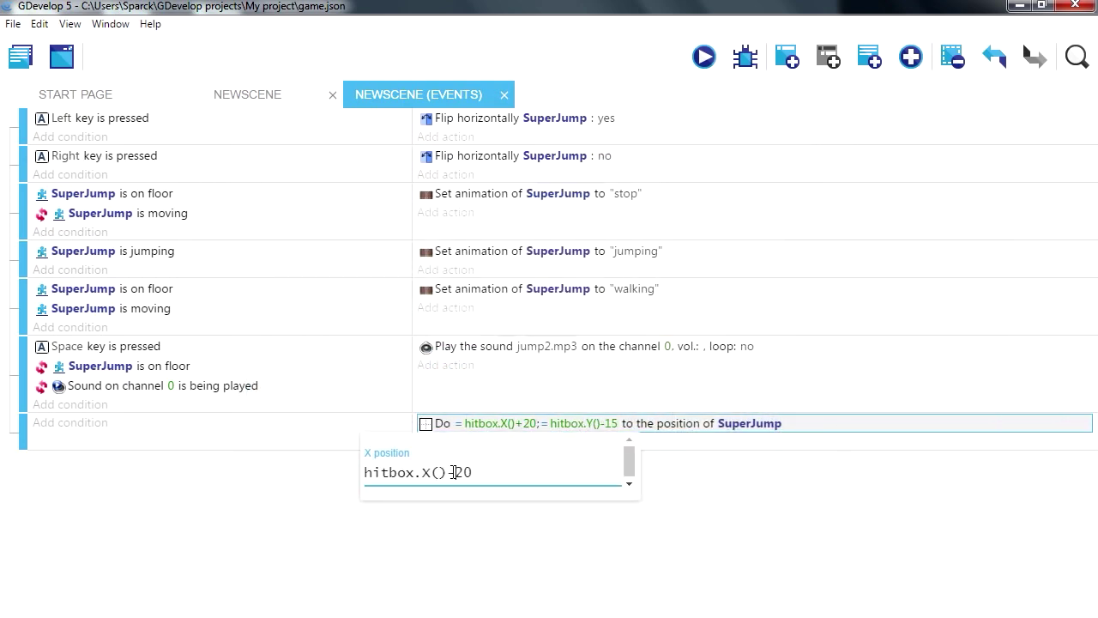
click(519, 524)
click(832, 146)
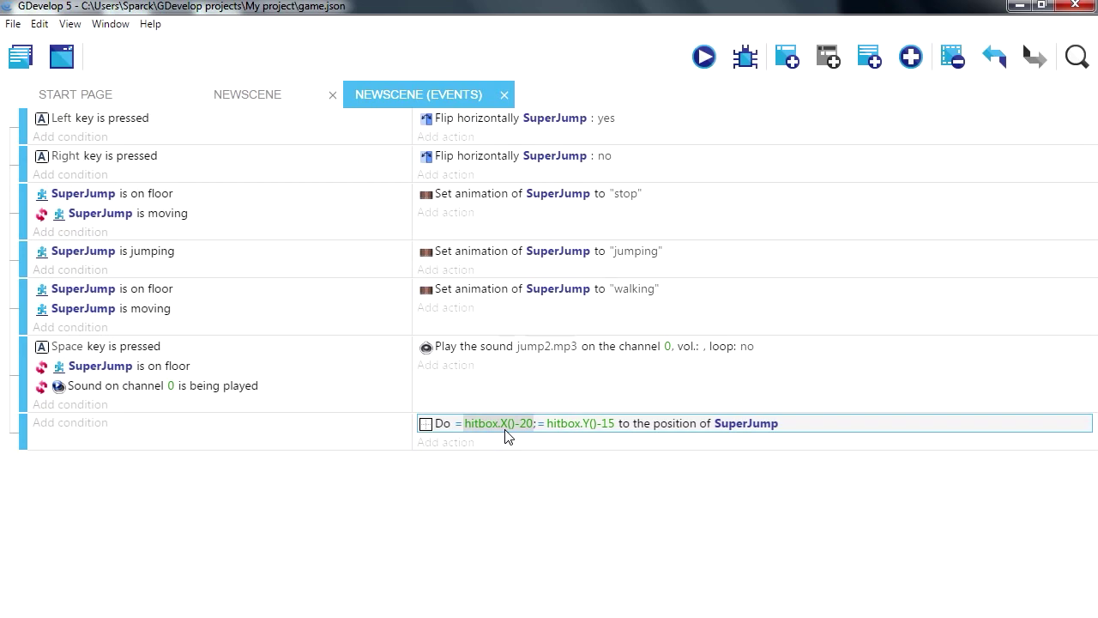
- Try the X position expression hitbox.X()-15 for SuperJump, preview the scene, and close the preview
click(513, 422)
click(476, 463)
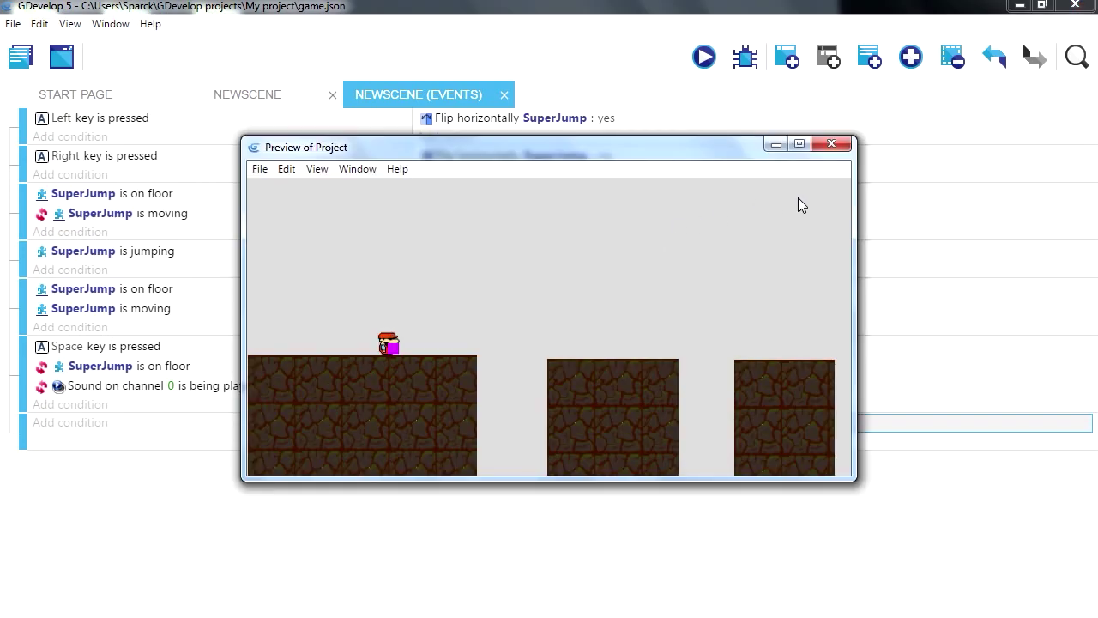
click(840, 143)
click(842, 146)
- Try the X position expression hitbox.X()-10 in SuperJump's position action, preview the scene, and close the preview
click(514, 423)
drag(472, 472, 464, 471)
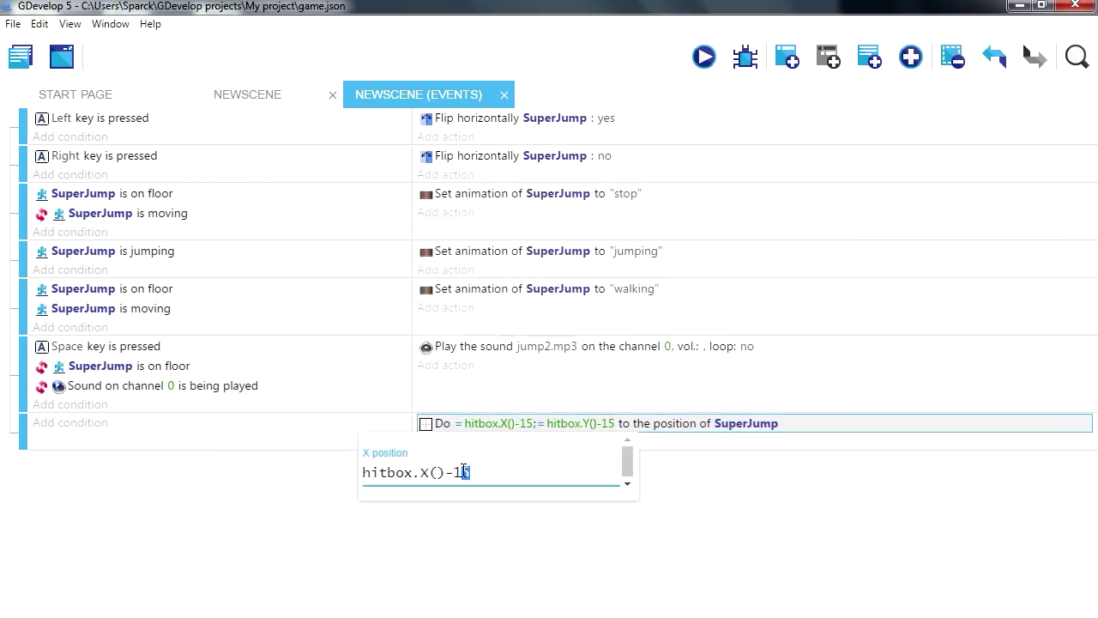
text(0)
key(ctrl+Return)
click(841, 146)
- Set the X position expression in SuperJump's position action to hitbox.X()-8 and preview the scene
click(489, 423)
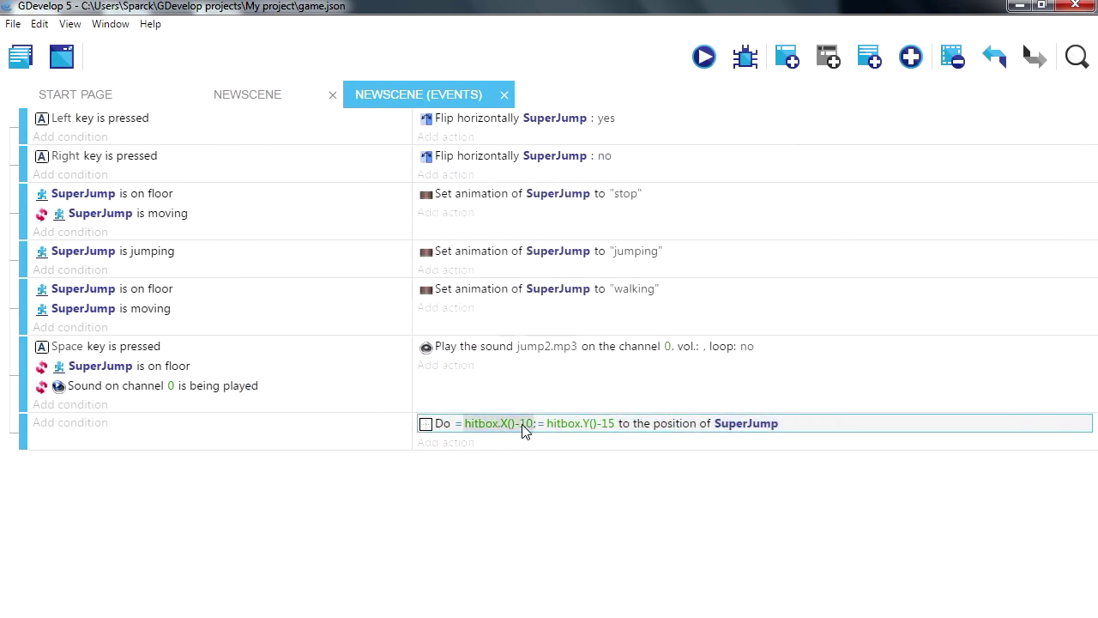
drag(471, 473, 458, 473)
key(ctrl+Return)
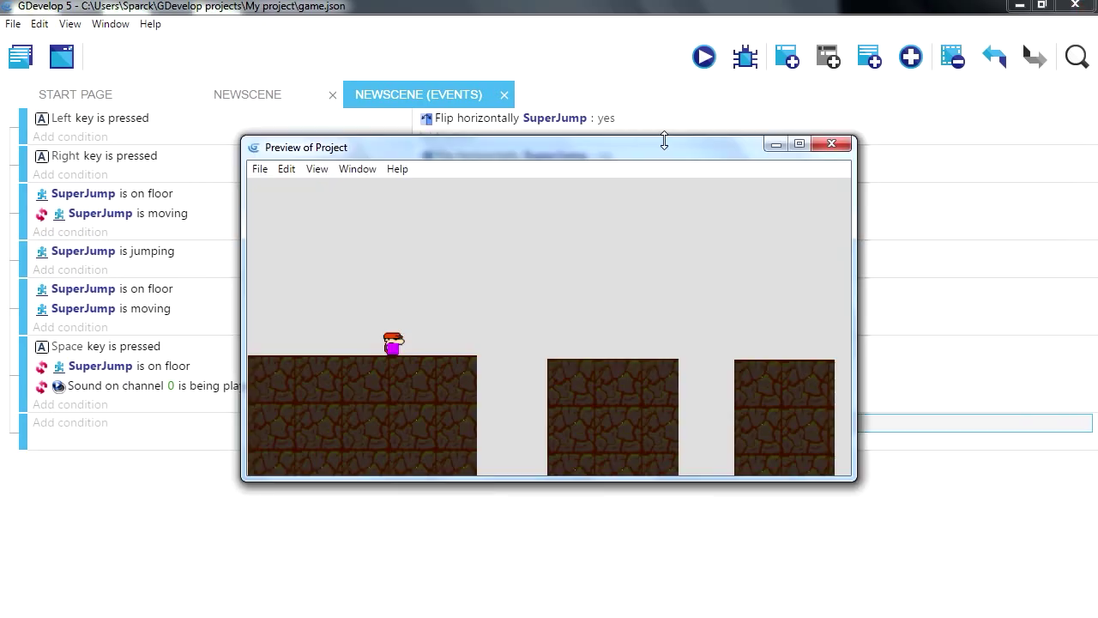
- Test SuperJump's horizontal alignment with the hitbox by moving and jumping in both directions, and close the preview
key(Right)
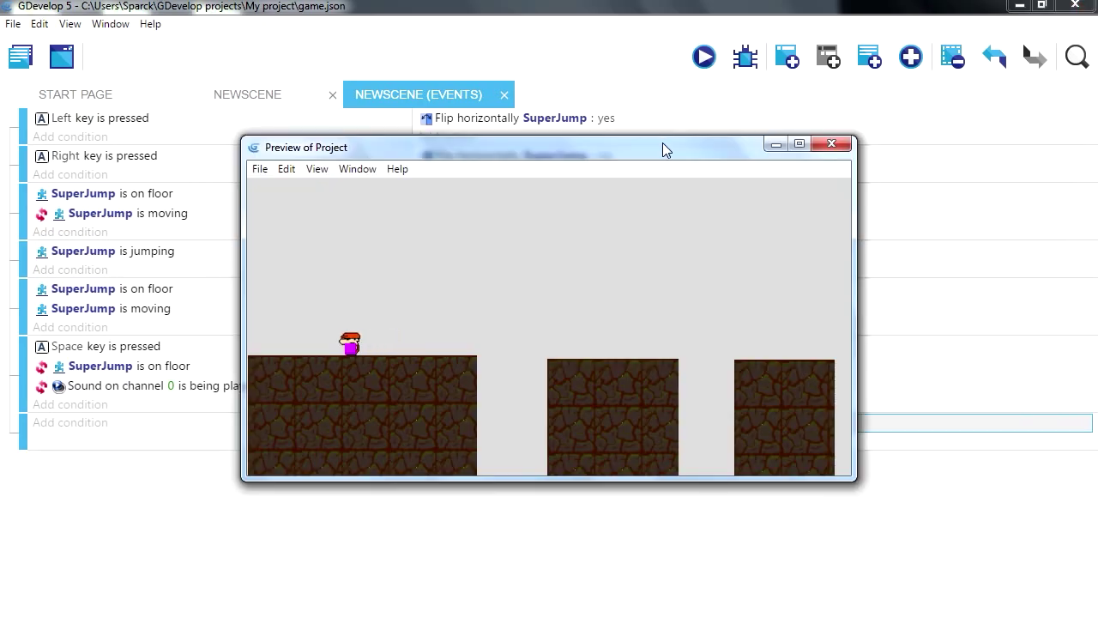
key(space)
key(Left)
key(space)
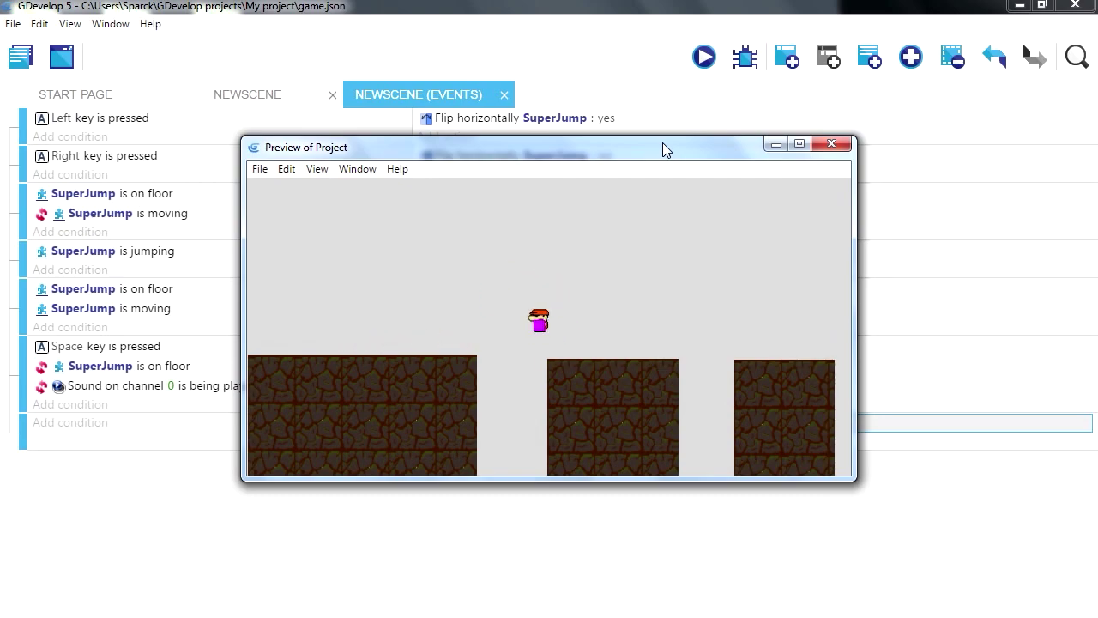
click(831, 144)
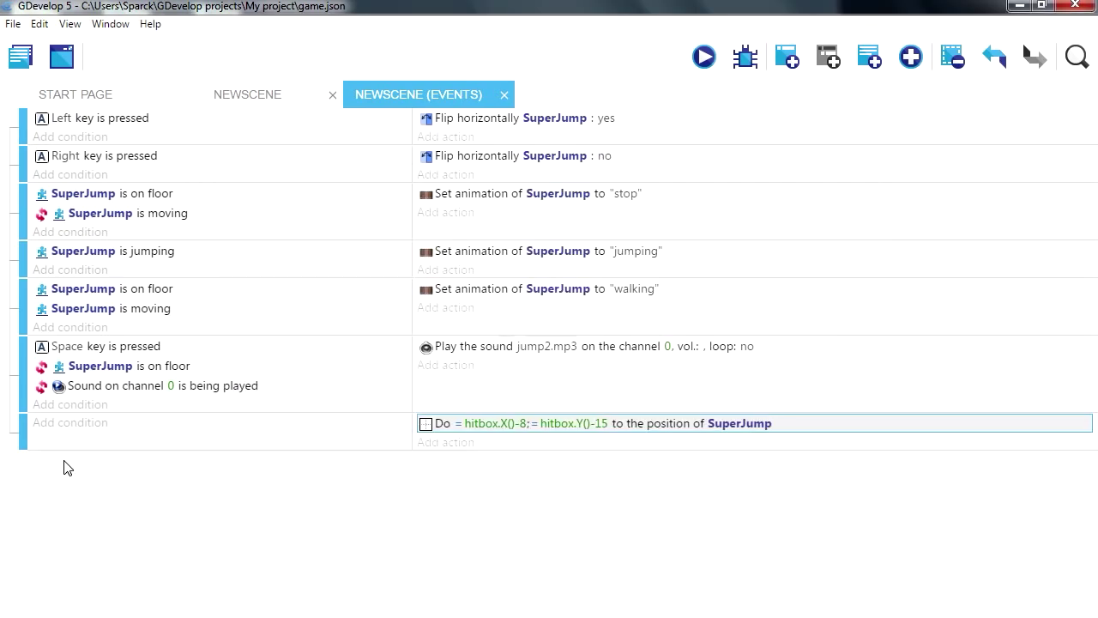
- Add a new event at the end of the event sheet with the condition At the beginning of the scene
click(791, 64)
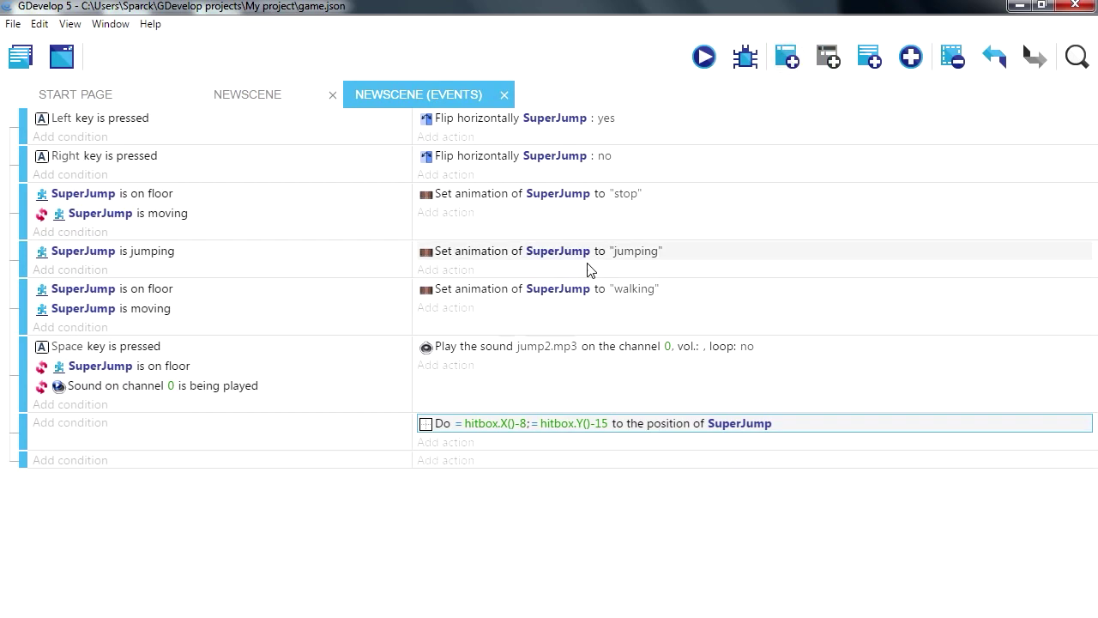
click(97, 461)
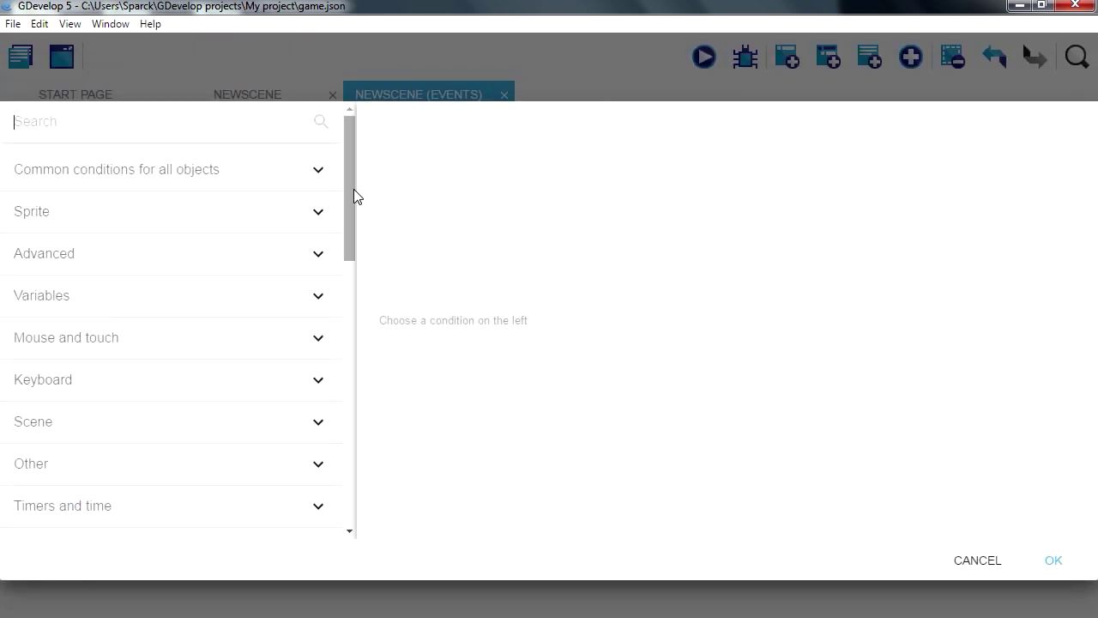
drag(352, 191, 350, 248)
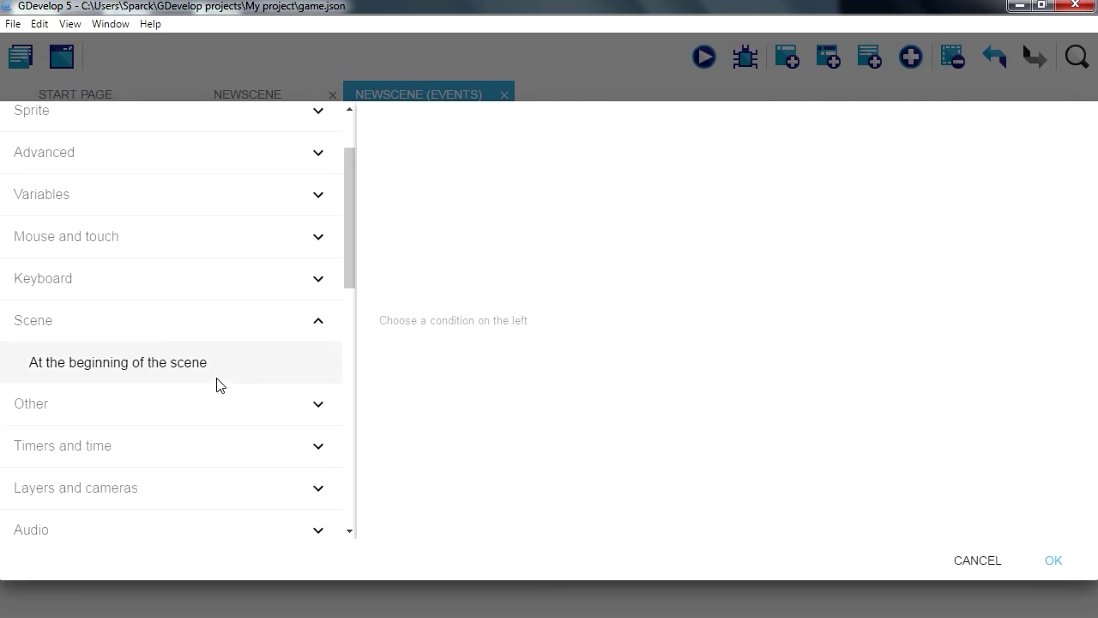
click(219, 382)
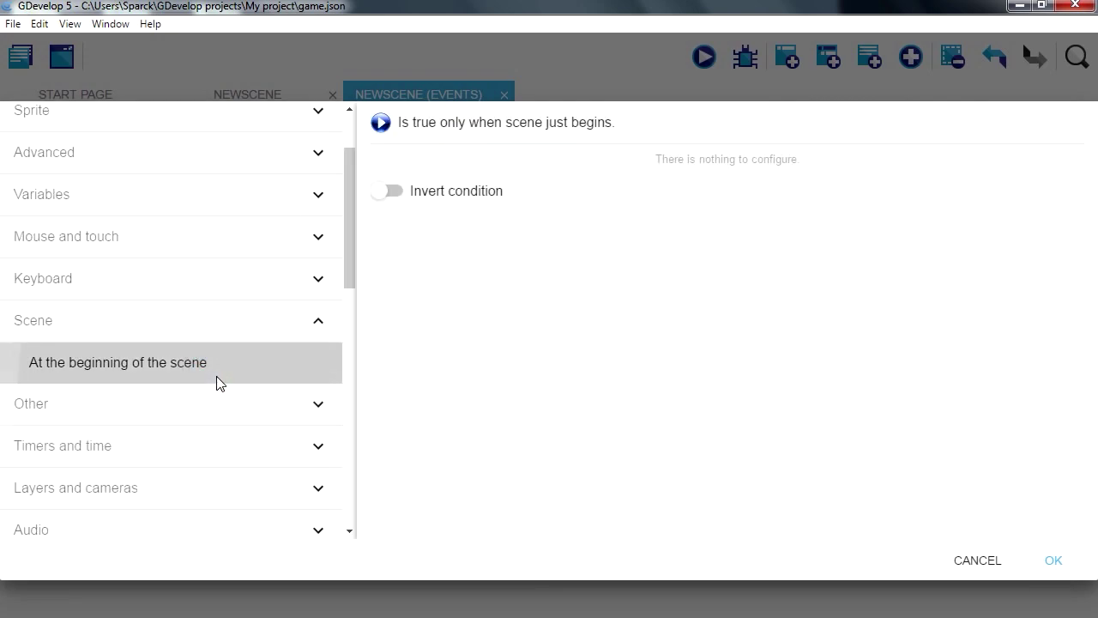
click(1053, 560)
- Add a Change object's opacity action for hitbox with the value 0 to the beginning-of-scene event, leaving the modification sign empty
click(446, 461)
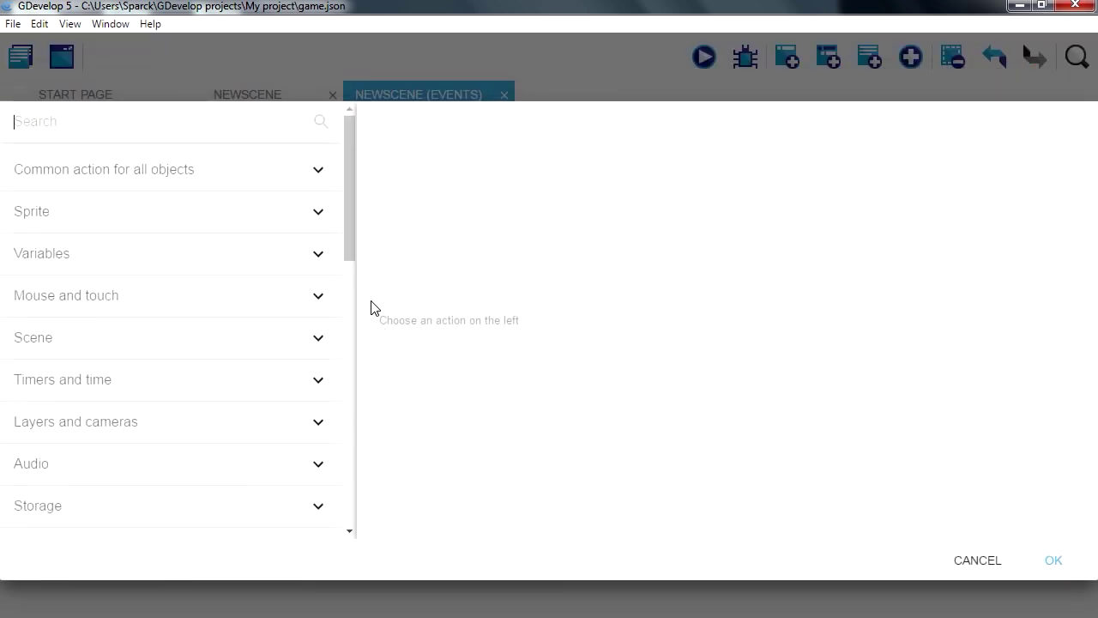
click(317, 215)
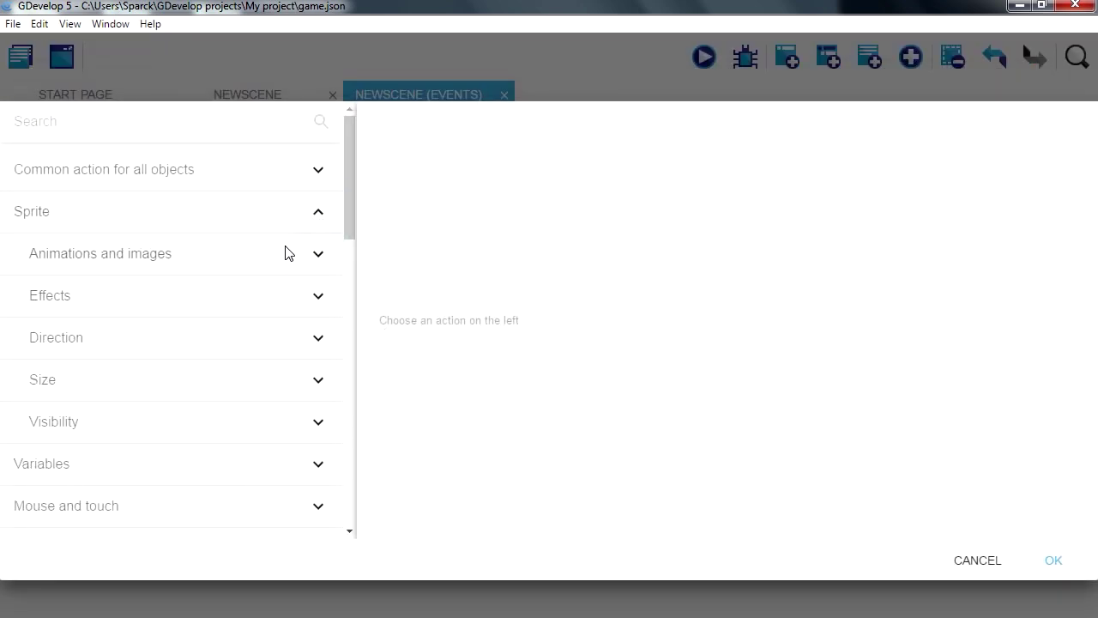
click(232, 426)
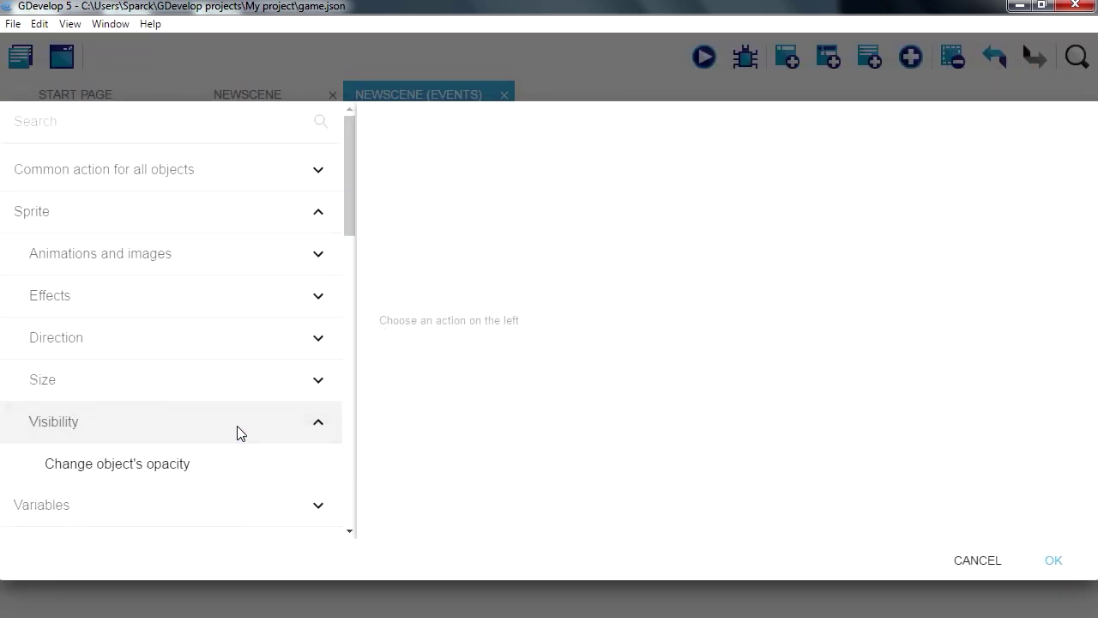
click(195, 477)
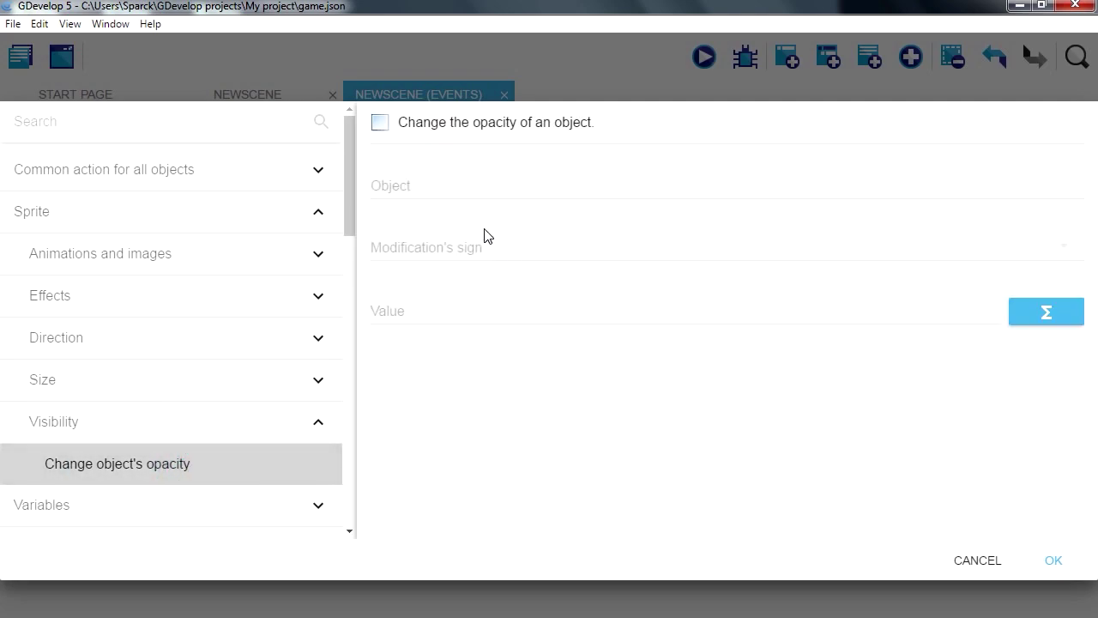
click(434, 187)
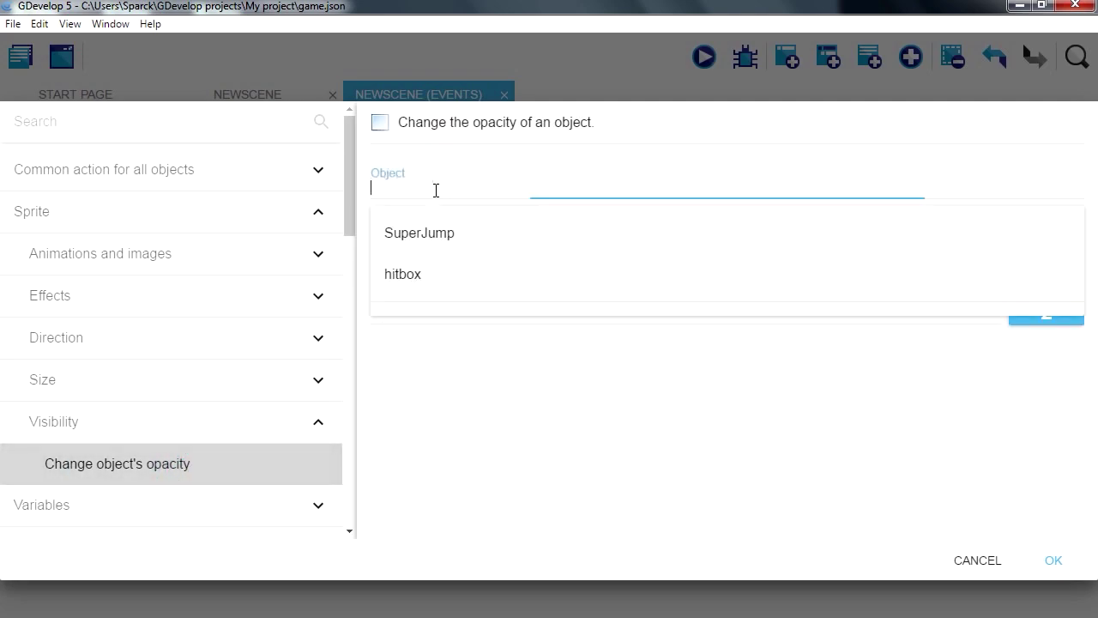
click(427, 287)
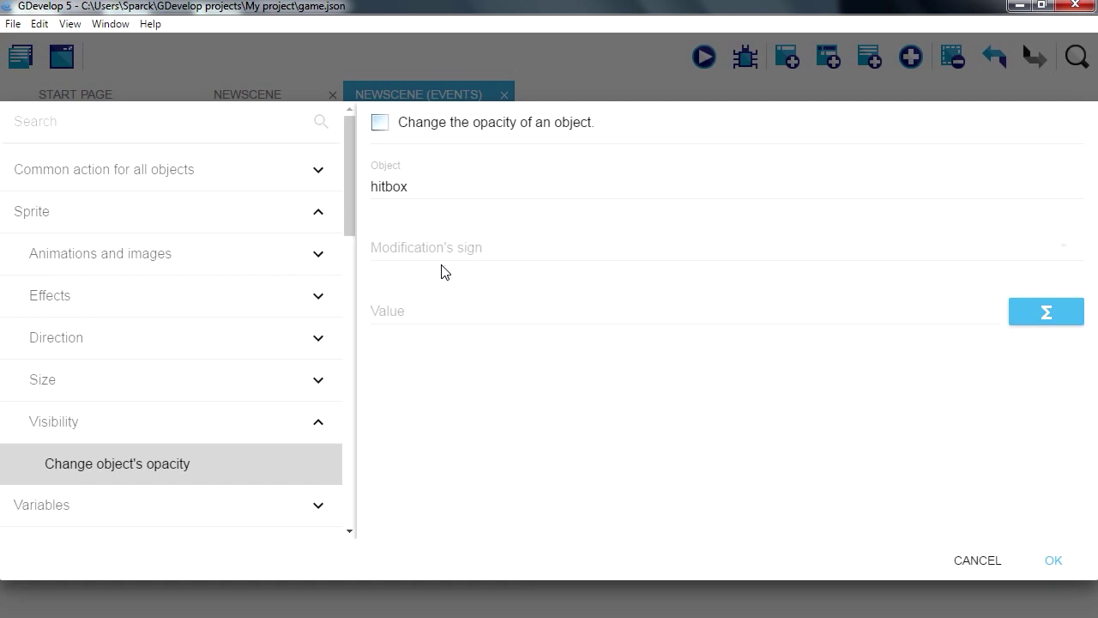
click(415, 307)
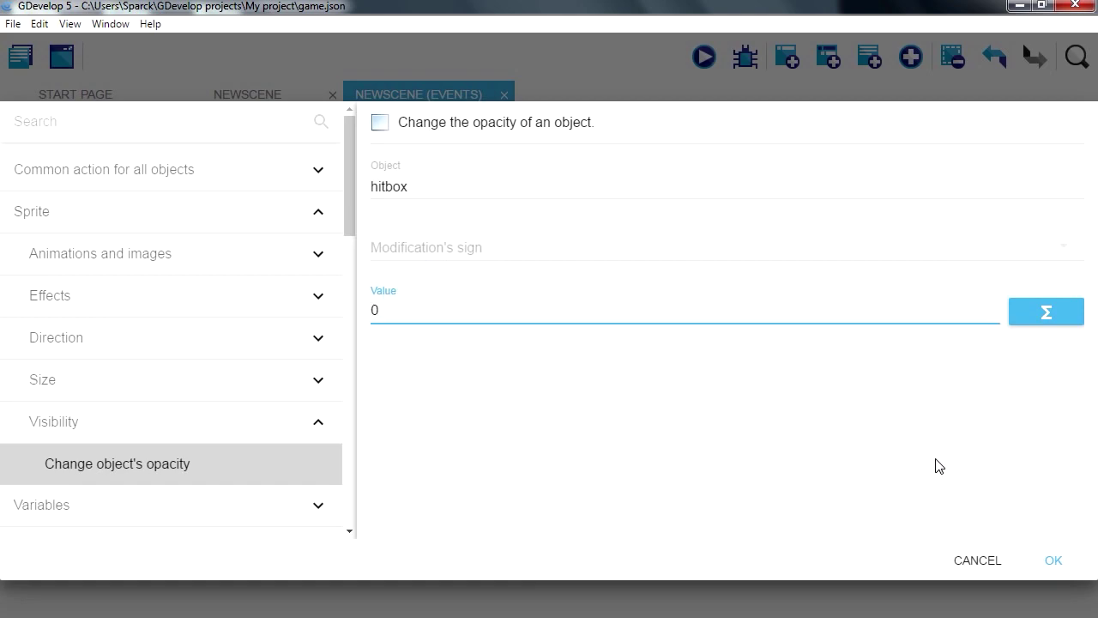
click(1053, 559)
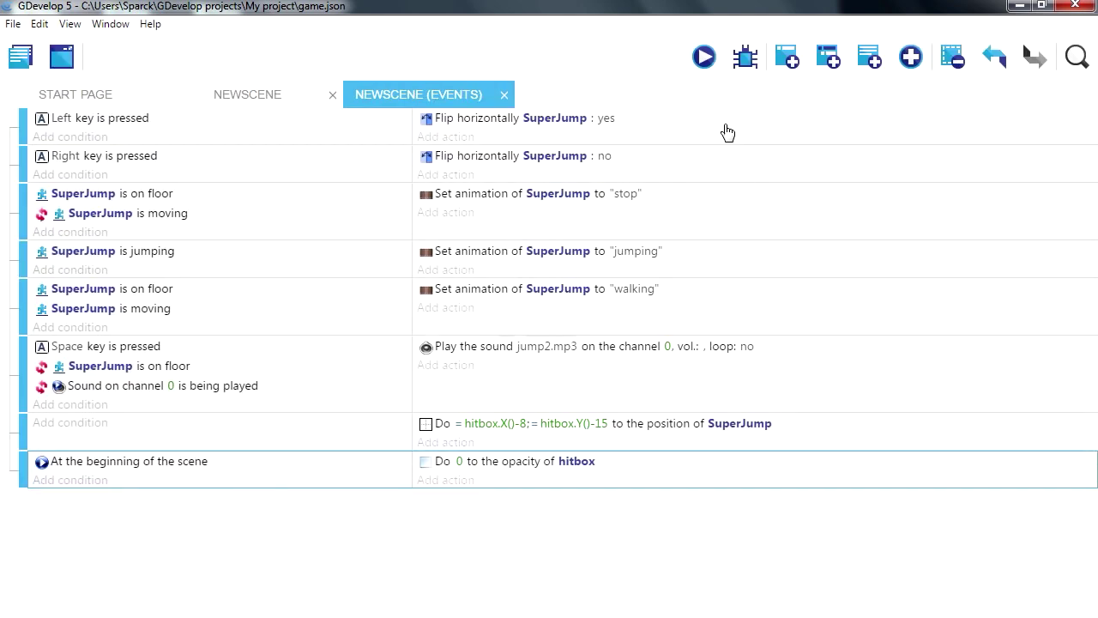
- Preview the scene, test SuperJump's walking and jumping across the platforms with the hitbox's opacity action in place, and close the preview
click(701, 57)
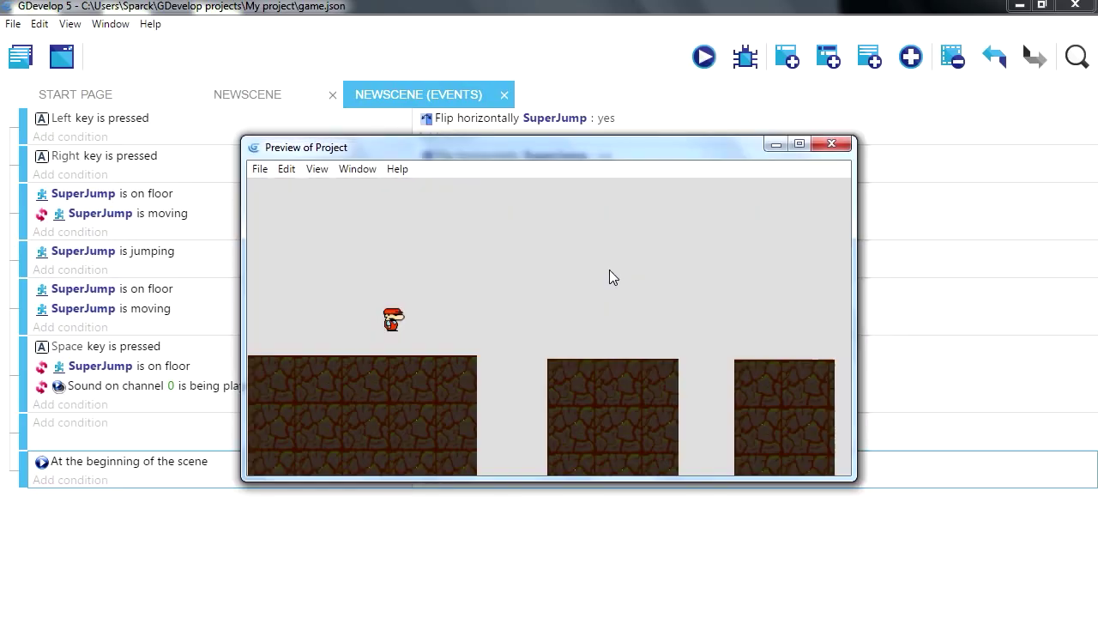
key(Left)
key(Right)
key(Left)
key(Right)
key(space)
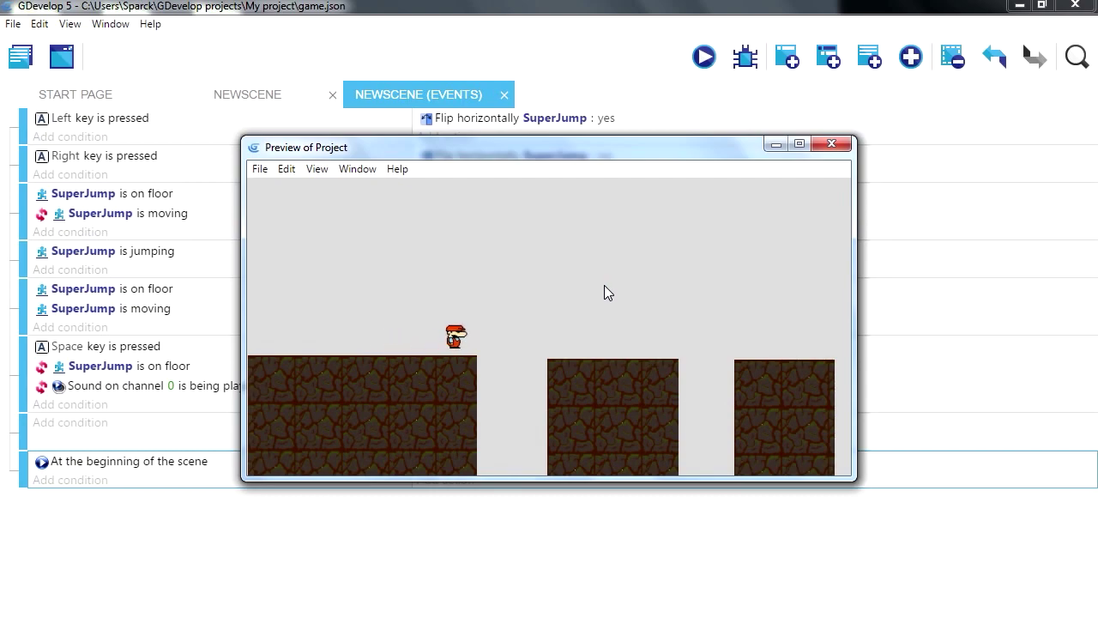
key(space)
key(Left)
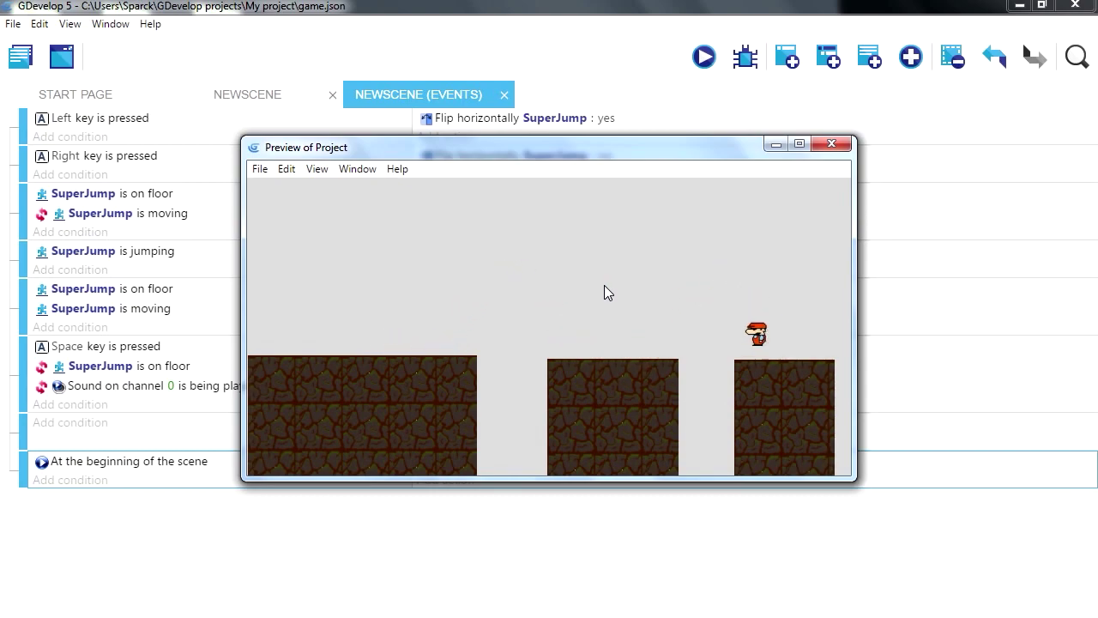
key(space)
key(space)
key(Right)
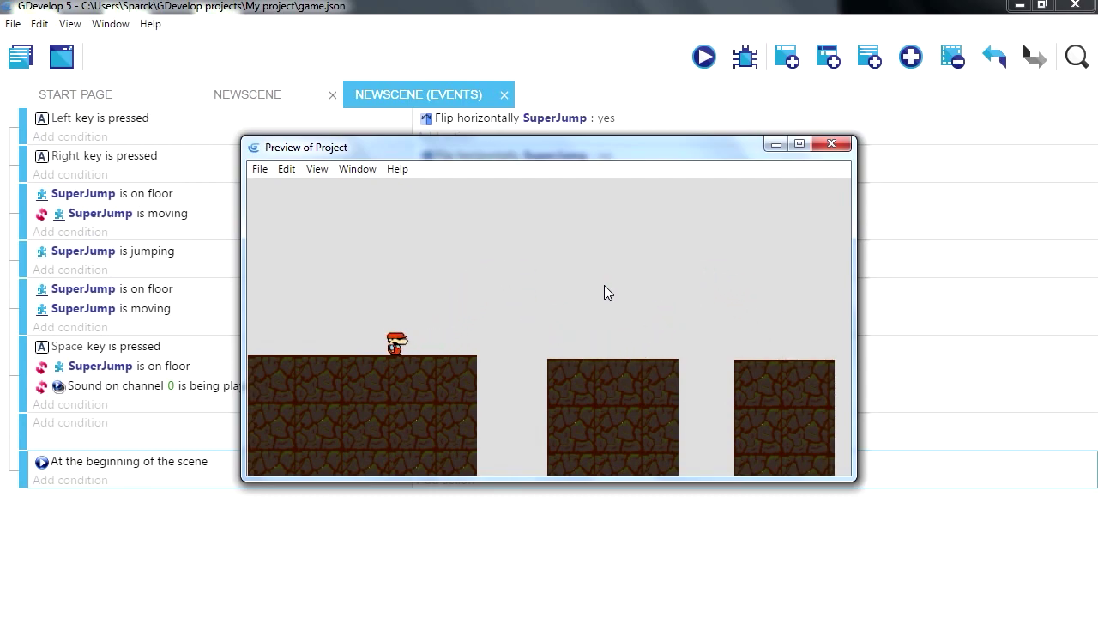
click(836, 142)
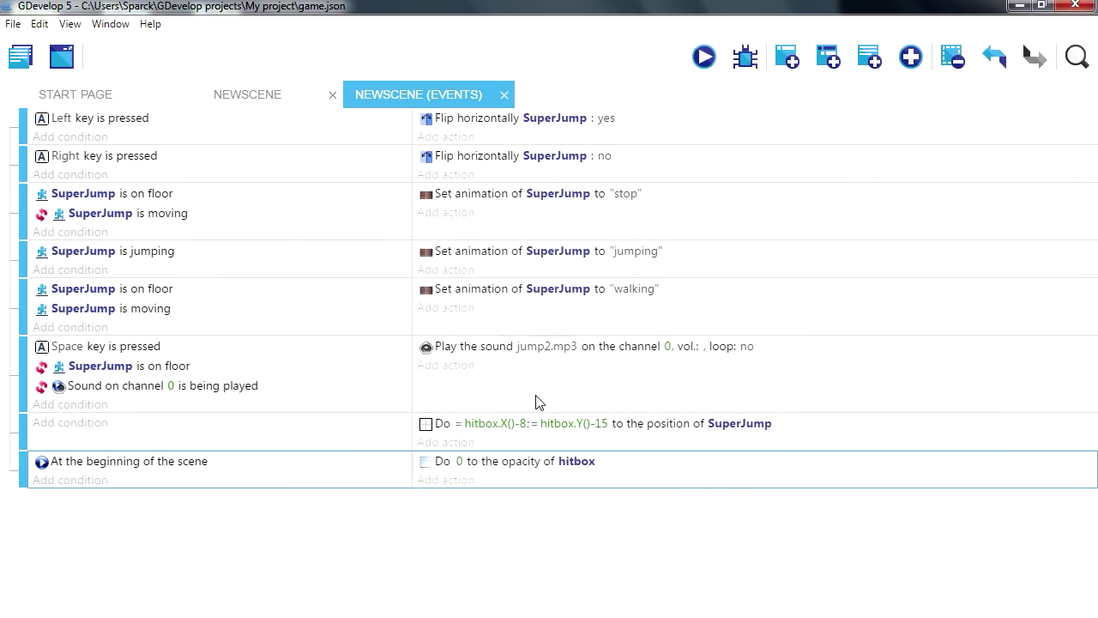
- Change the object of the is on floor condition in the "stop" animation event to hitbox
click(88, 194)
key(Escape)
click(90, 194)
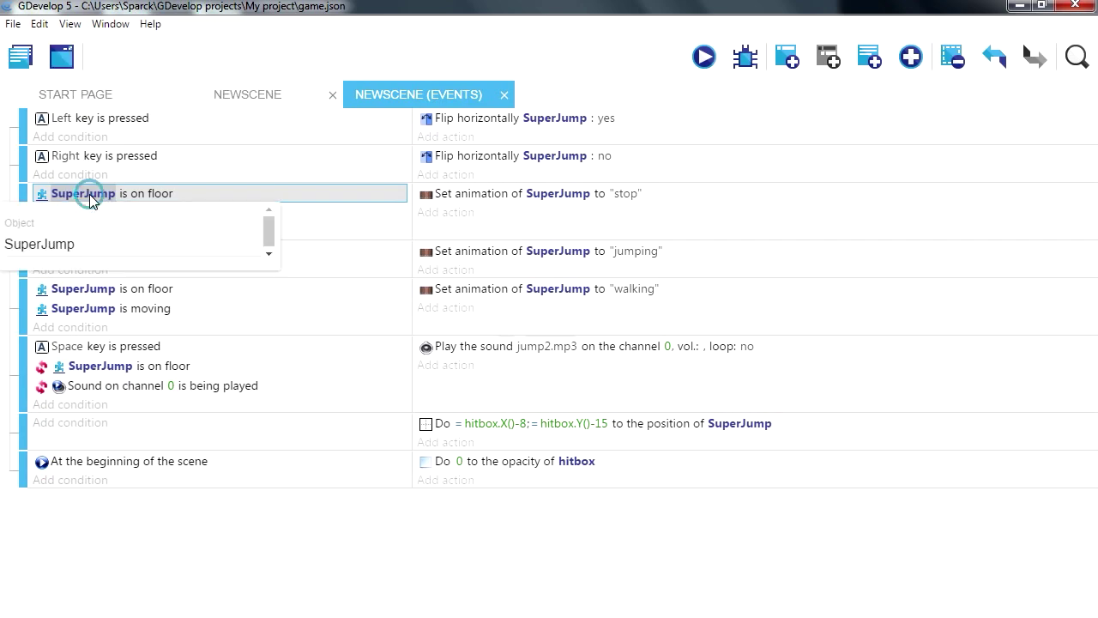
drag(79, 243, 3, 249)
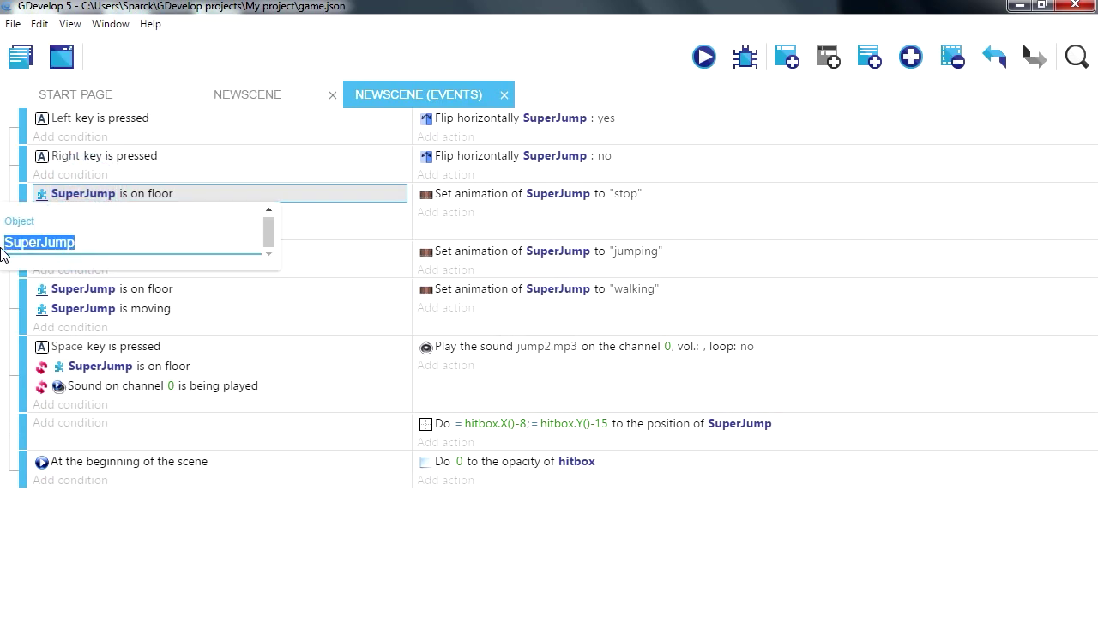
key(BackSpace)
click(68, 376)
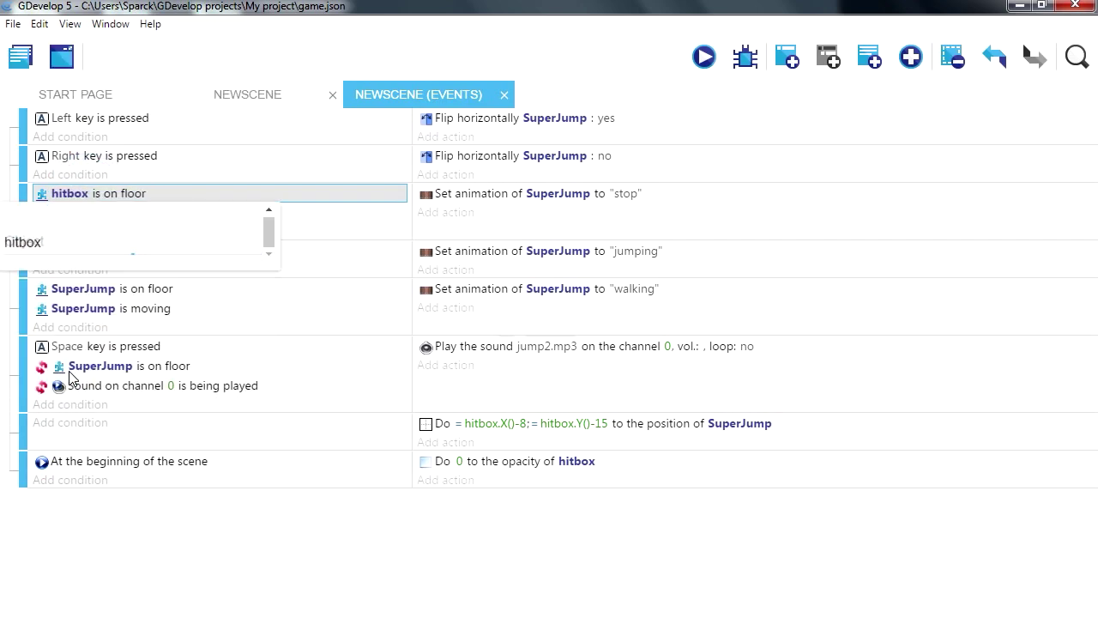
click(225, 190)
- Change the object of the inverted is moving condition in the "stop" animation event to hitbox
click(80, 221)
click(111, 215)
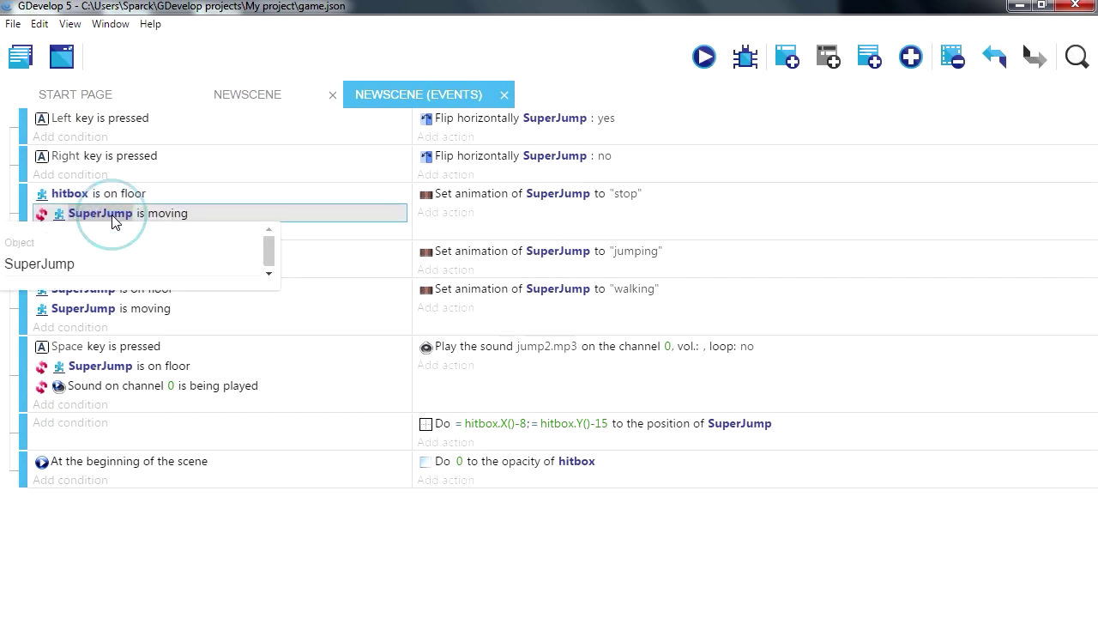
drag(79, 261, 17, 267)
key(BackSpace)
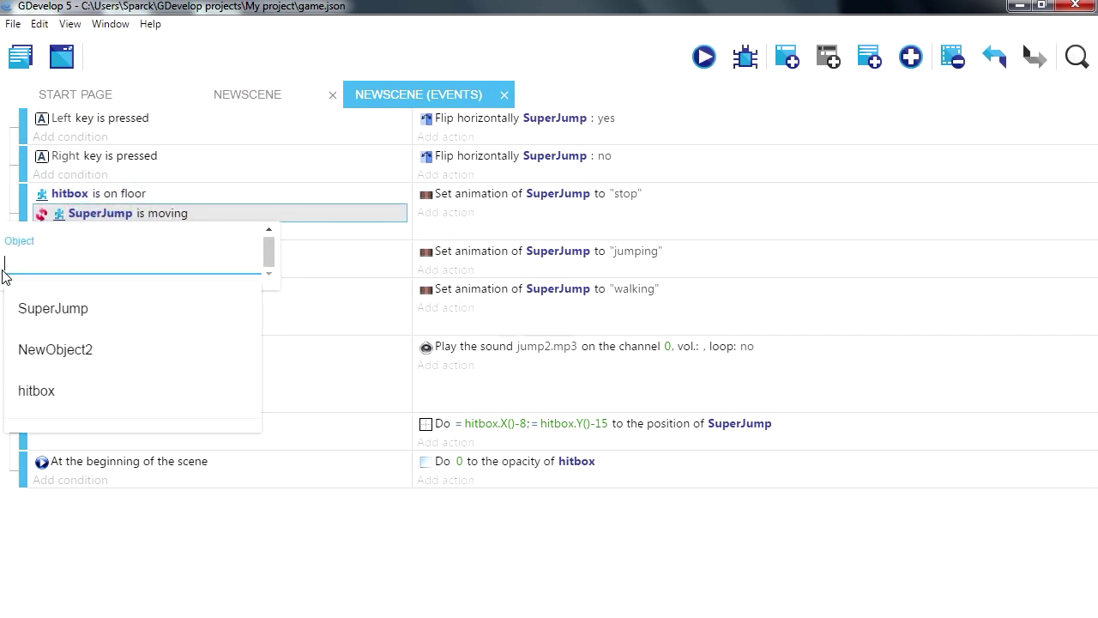
click(52, 402)
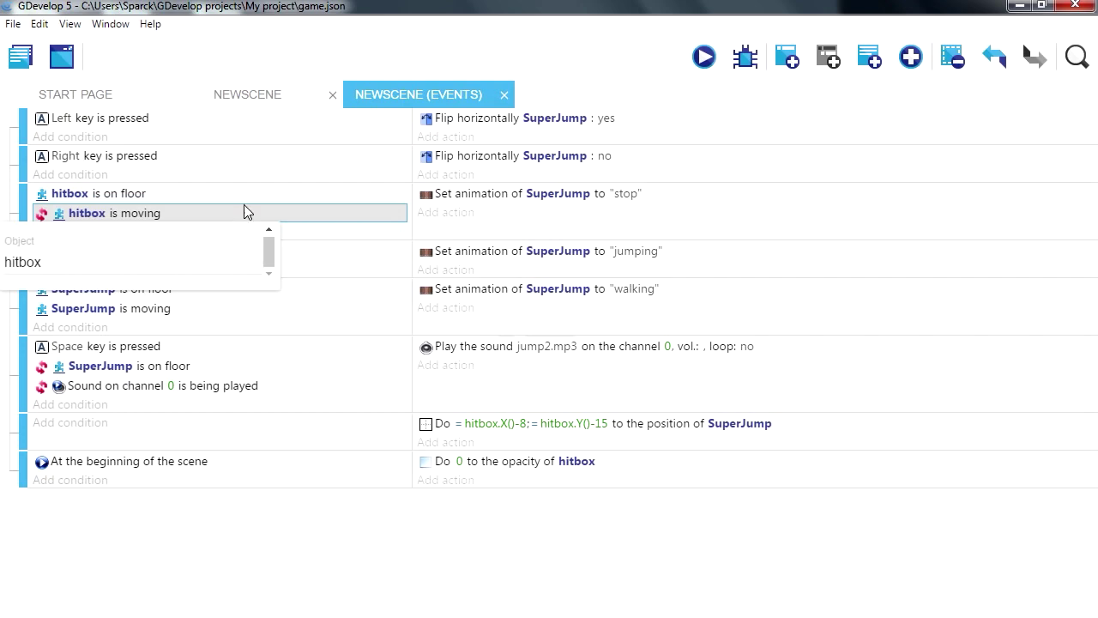
click(244, 199)
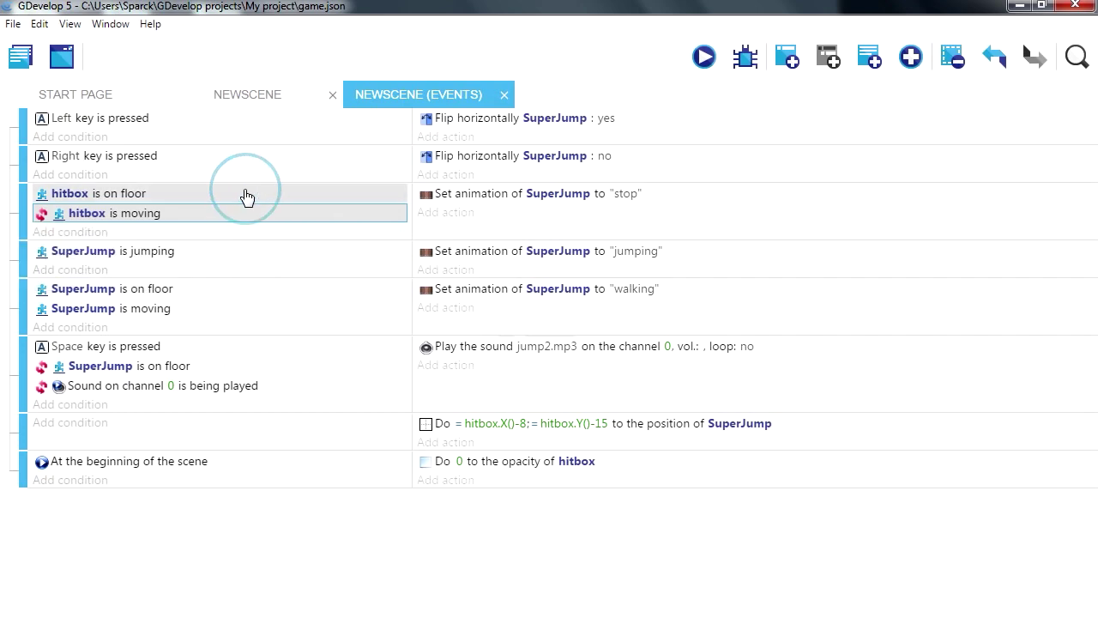
- Make the is jumping condition of the "jumping" animation event check hitbox instead of SuperJump
click(89, 250)
drag(79, 300, 4, 309)
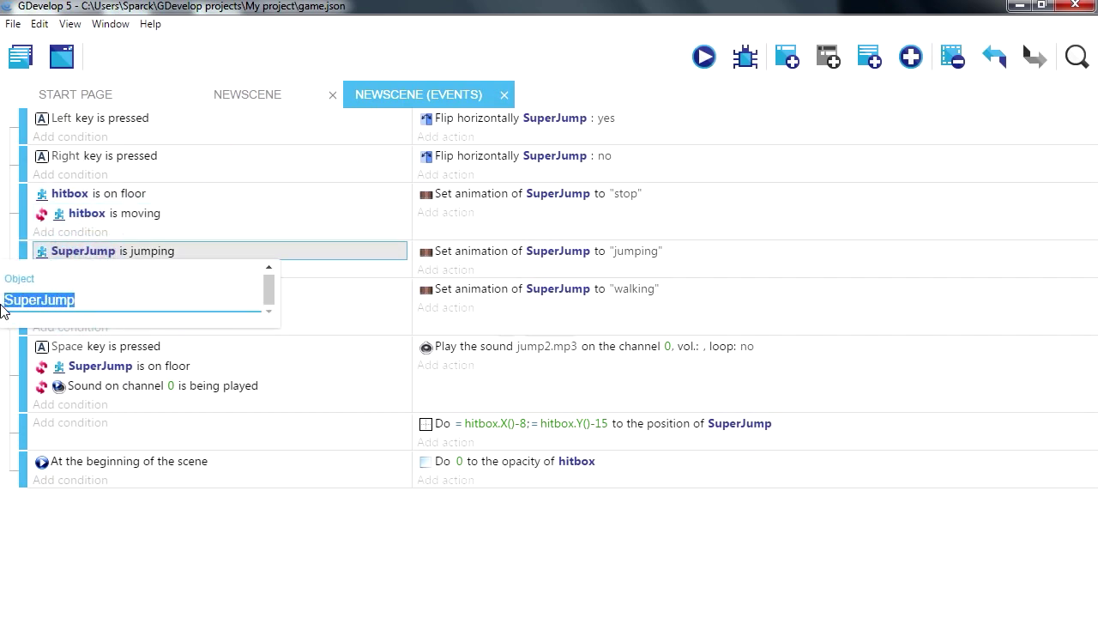
key(BackSpace)
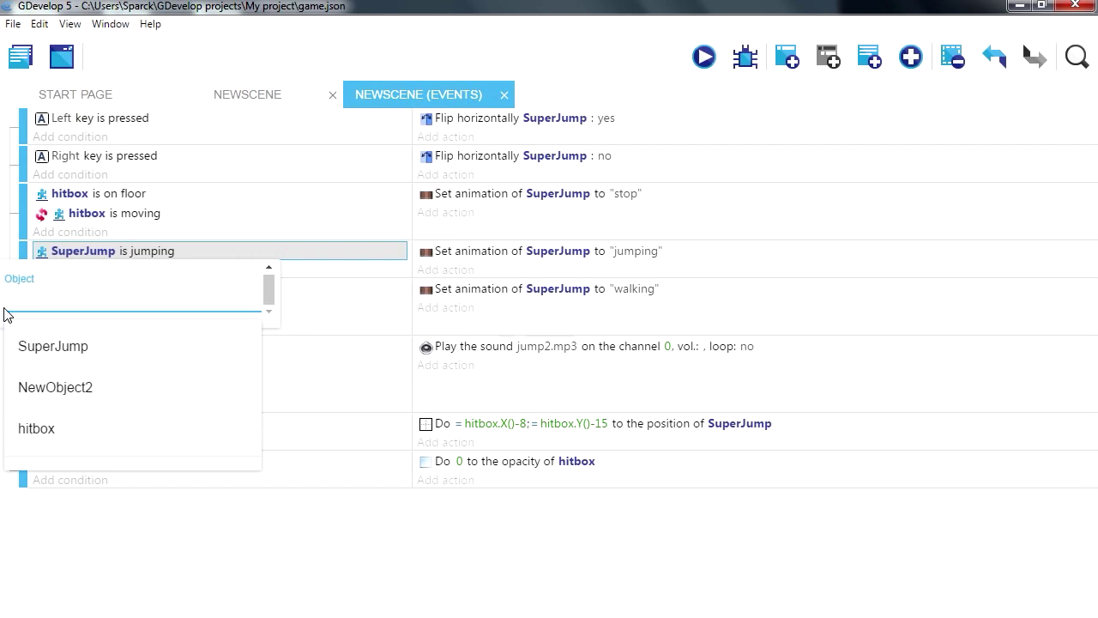
click(51, 426)
click(335, 259)
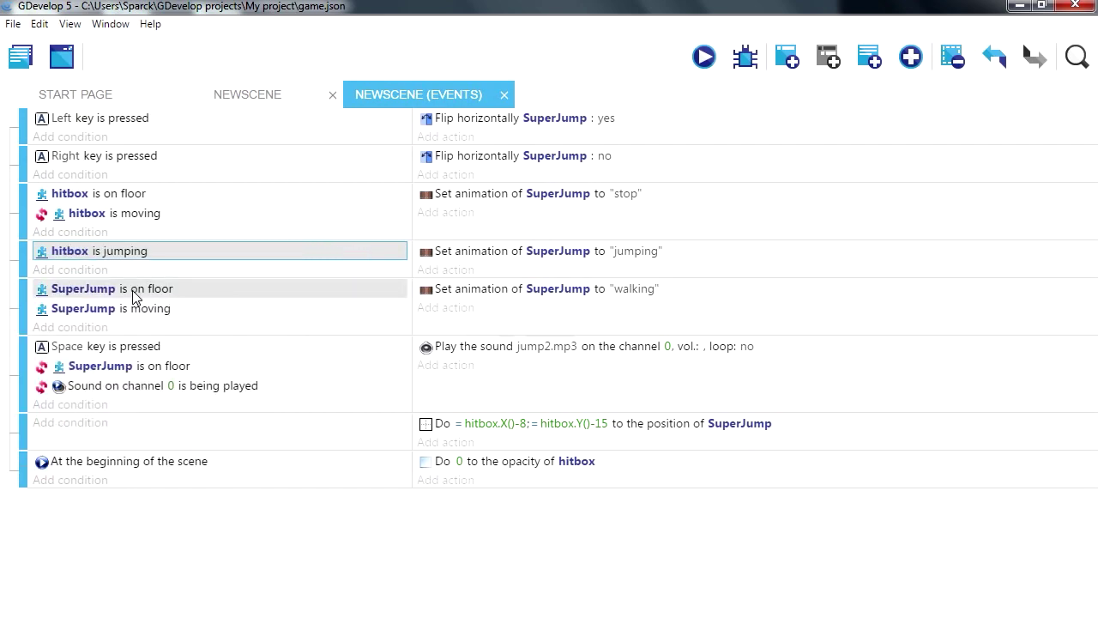
- Set the object of the is on floor condition in the "walking" animation event to hitbox
click(87, 290)
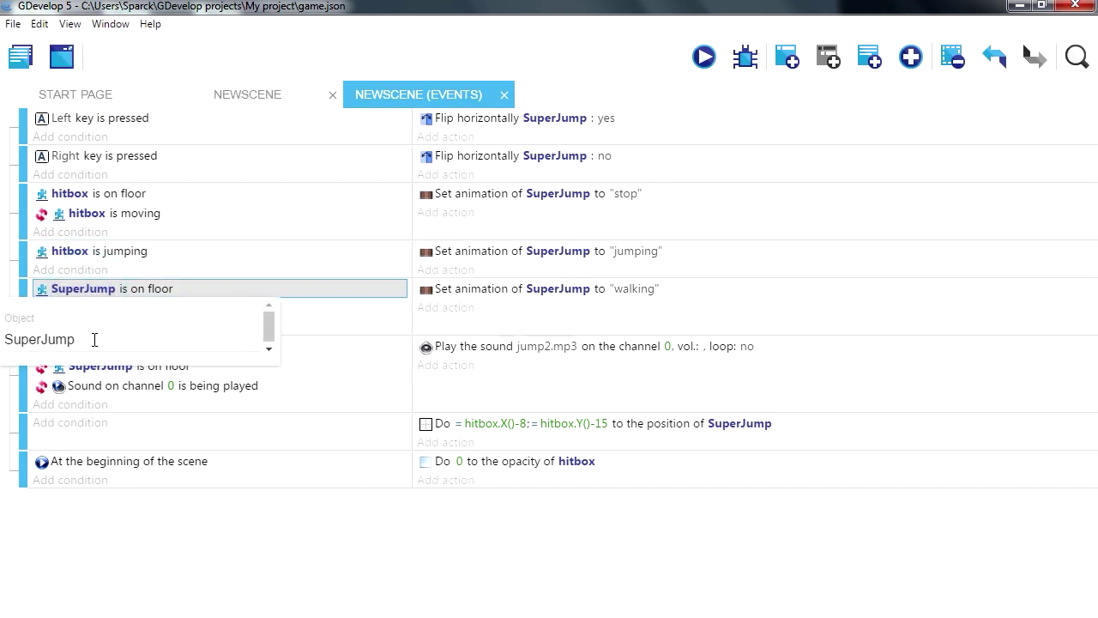
drag(86, 338, 1, 350)
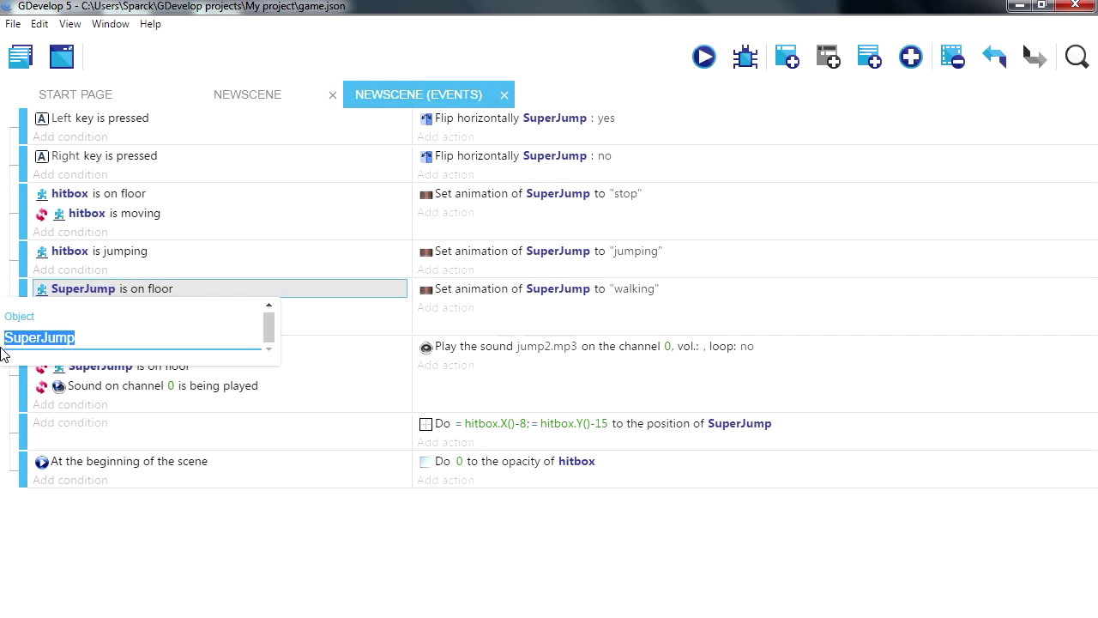
key(BackSpace)
click(73, 463)
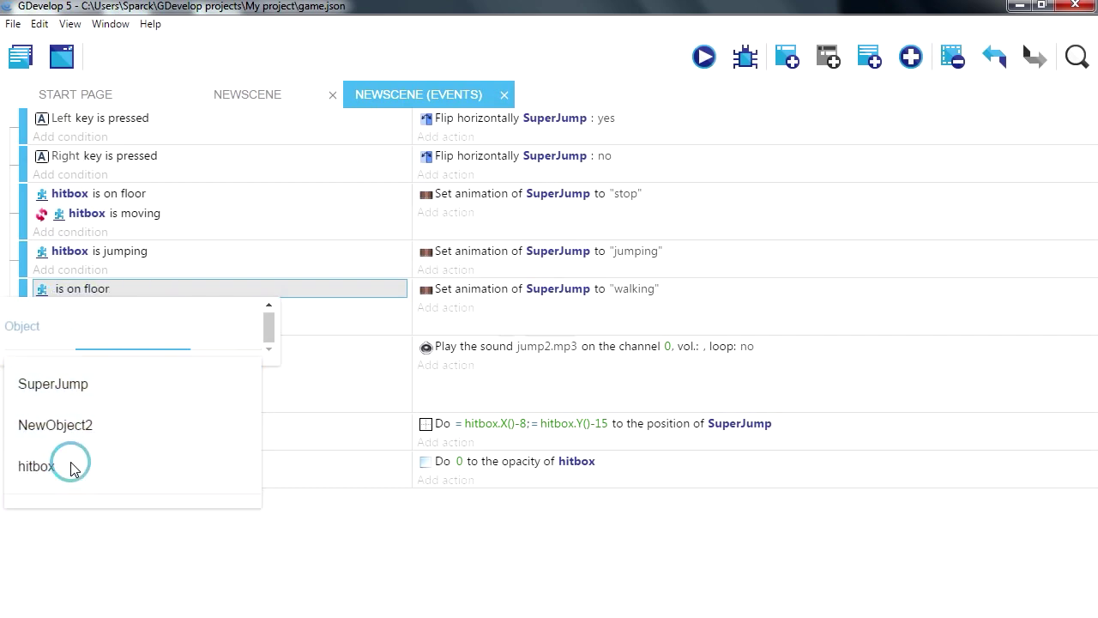
click(286, 296)
- Set the object of the is moving condition in the "walking" animation event to hitbox
click(86, 309)
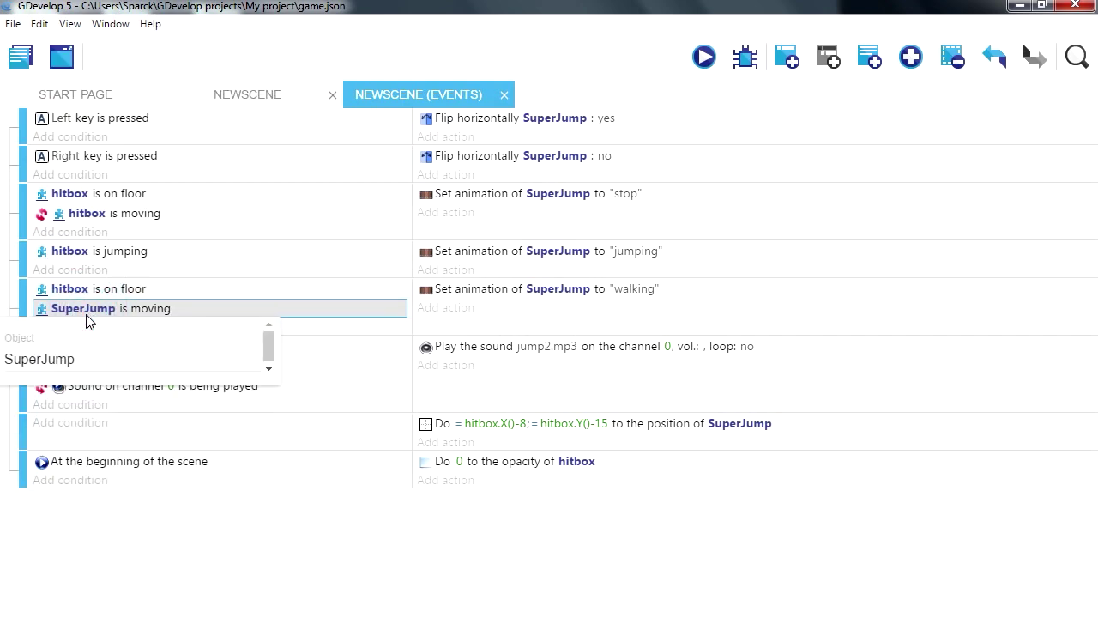
drag(77, 372, 4, 358)
key(BackSpace)
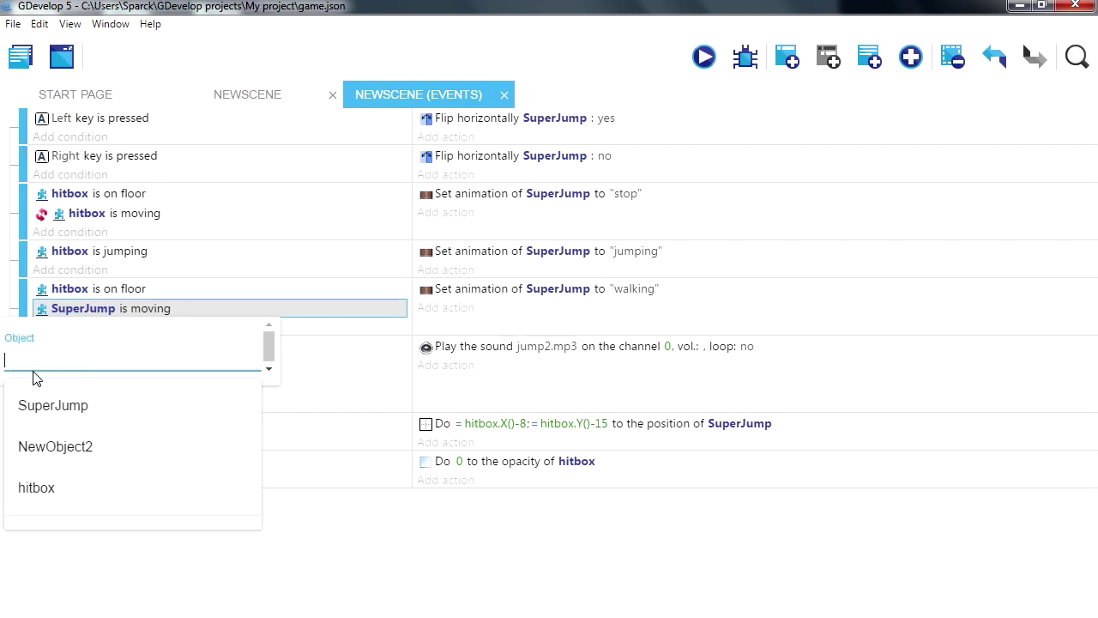
click(68, 487)
click(318, 306)
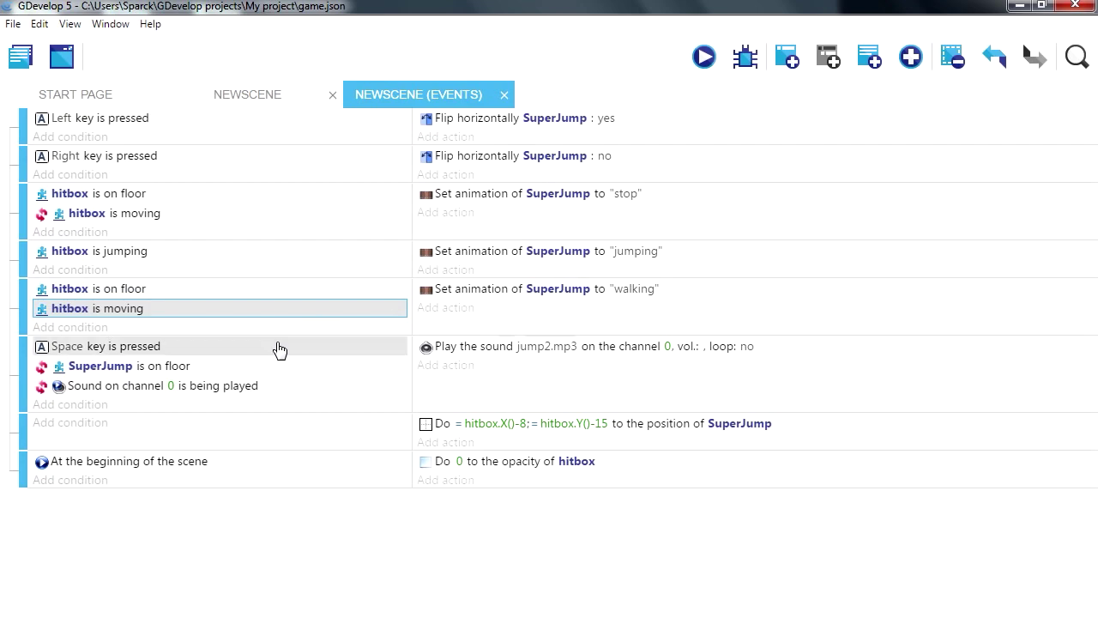
- Replace SuperJump with hitbox in the inverted is on floor condition of the jump2.mp3 sound event
click(101, 367)
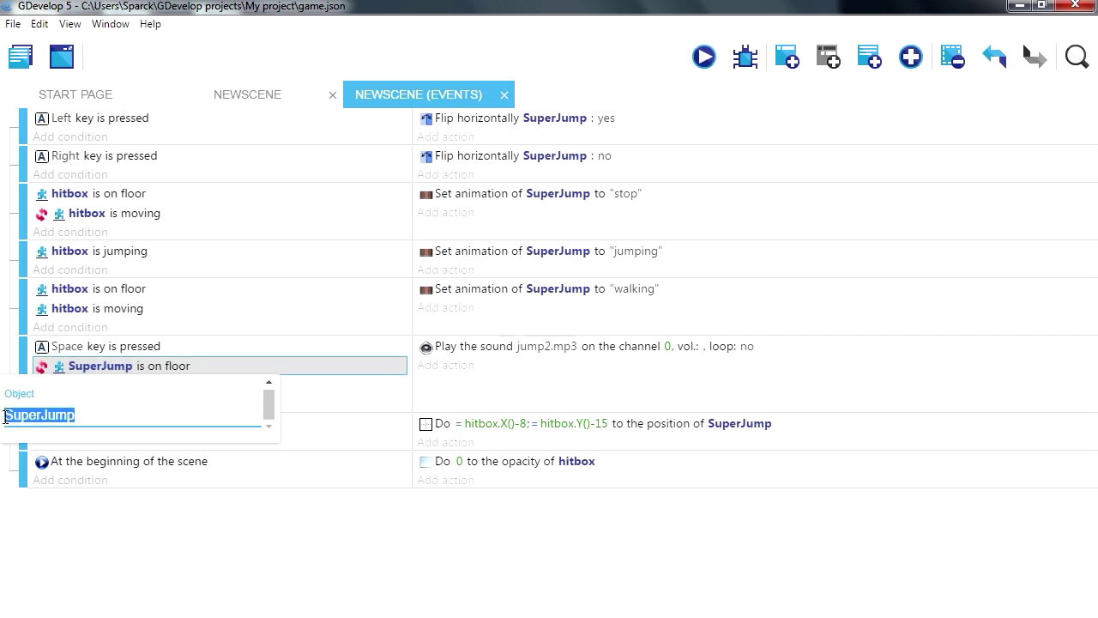
key(BackSpace)
click(63, 550)
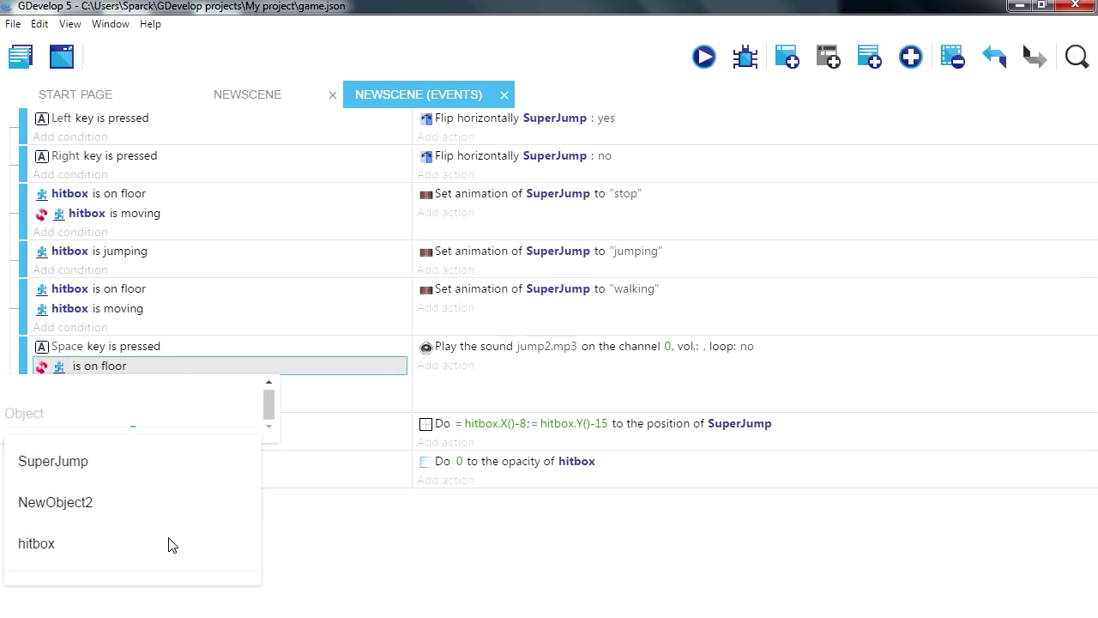
click(455, 534)
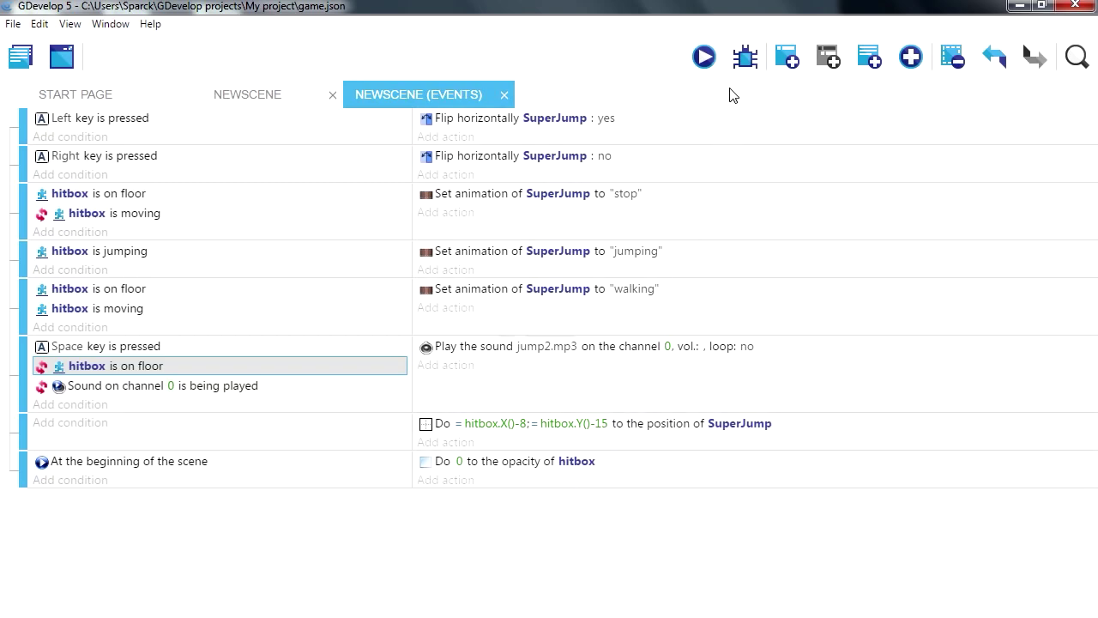
- Preview the scene and test SuperJump's walking, stopping and jumping animations in both directions across the platforms
click(703, 56)
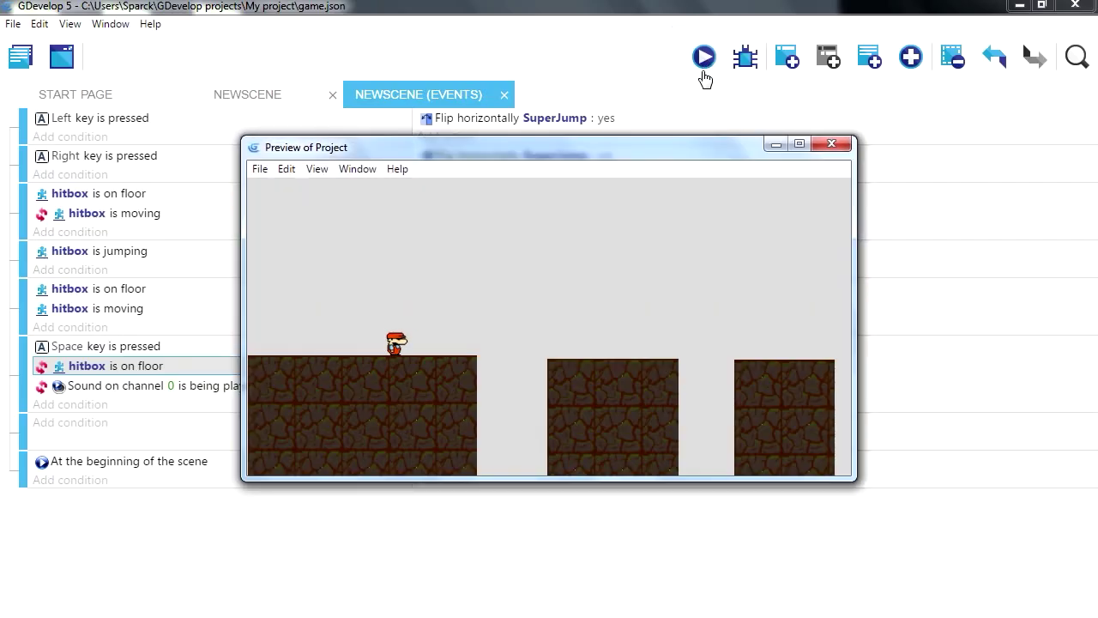
key(Right)
key(Left)
key(Right)
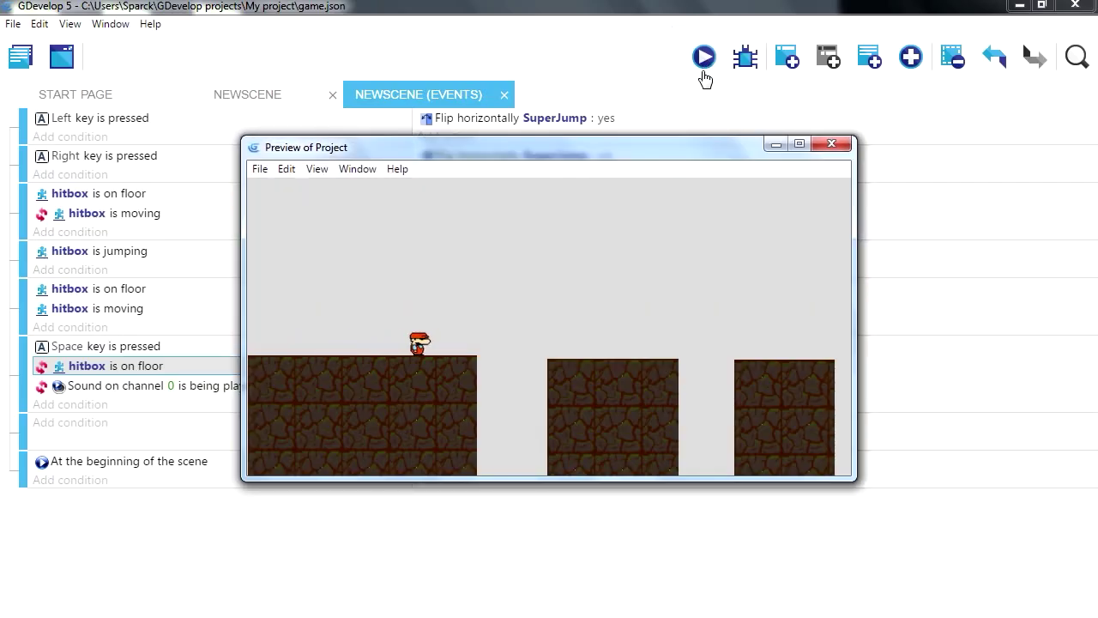
key(Right)
key(space)
key(Left)
key(space)
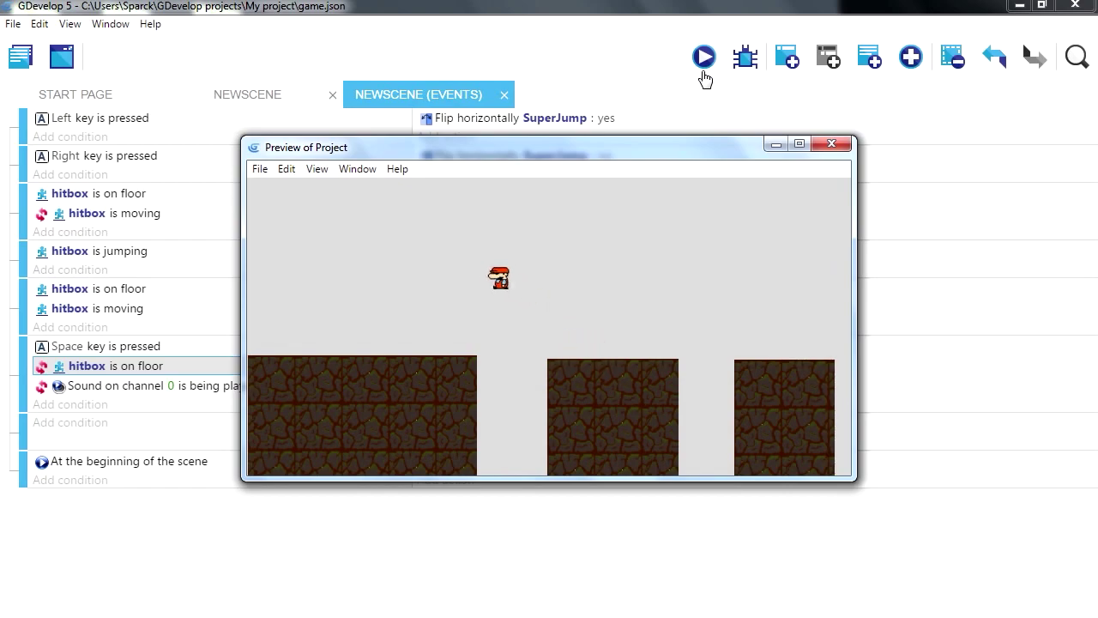
key(Right)
key(space)
key(space)
key(Left)
key(space)
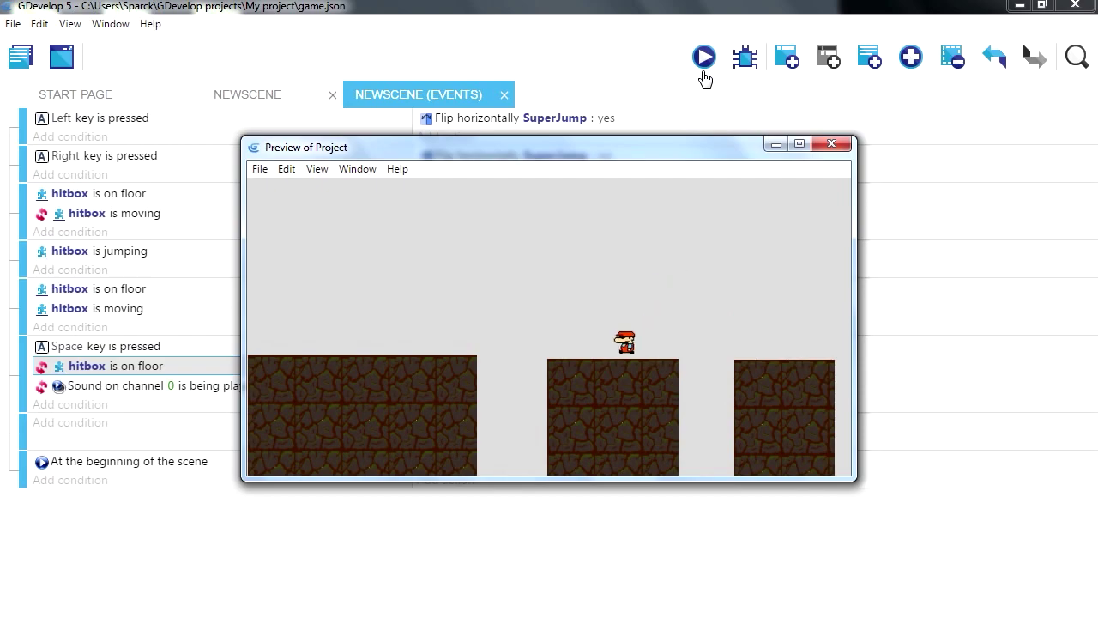
key(space)
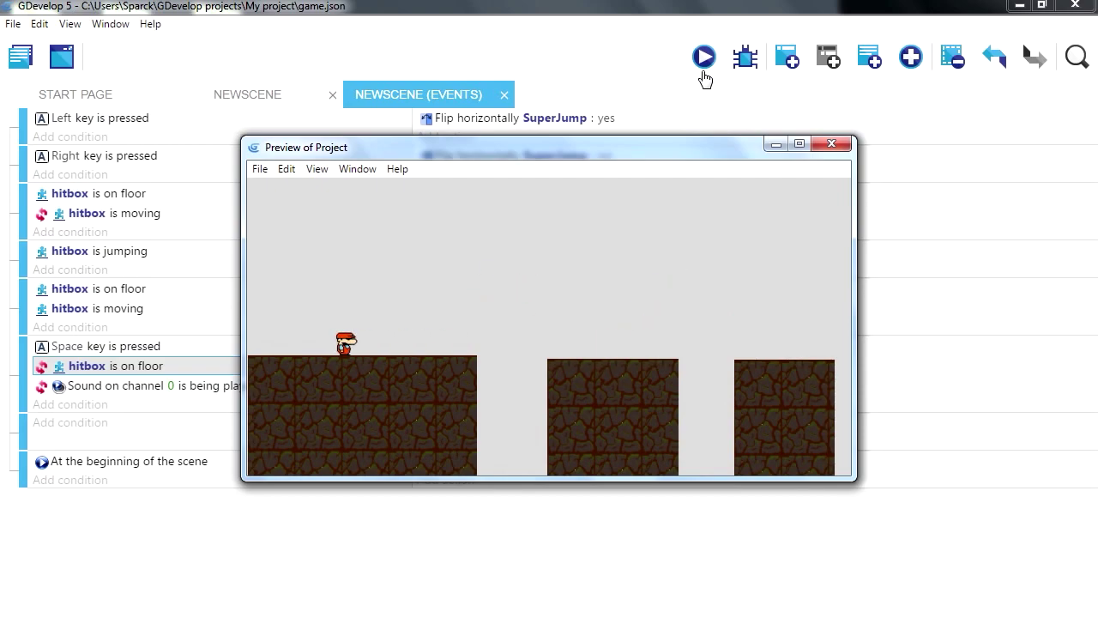
- Maximize the preview window and test SuperJump's walking and jumping between the platforms at the larger size
click(800, 148)
key(Left)
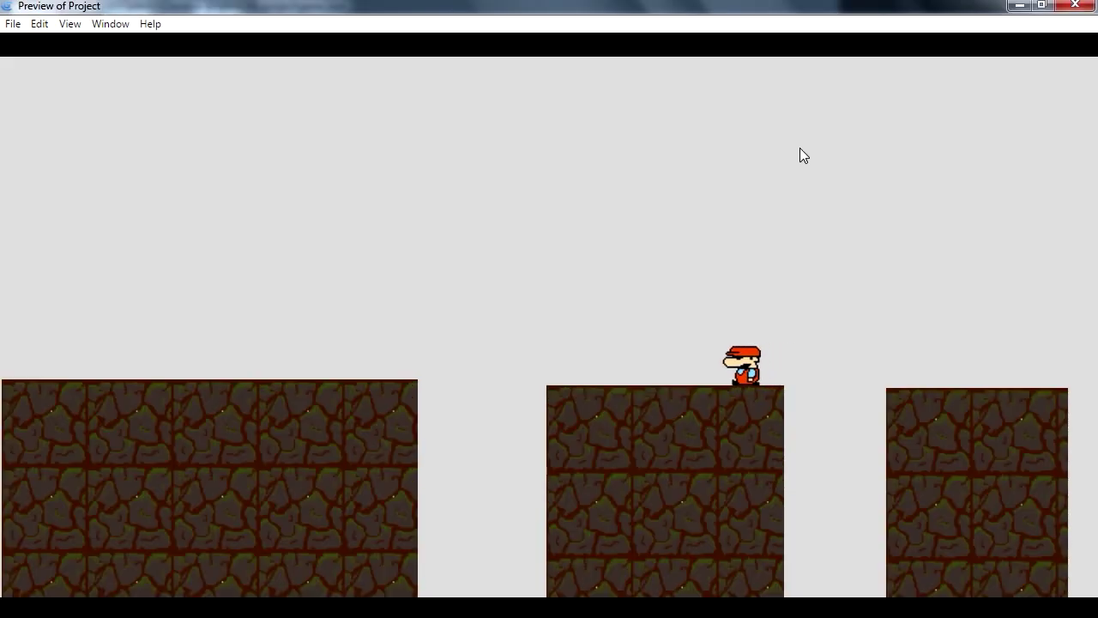
key(space)
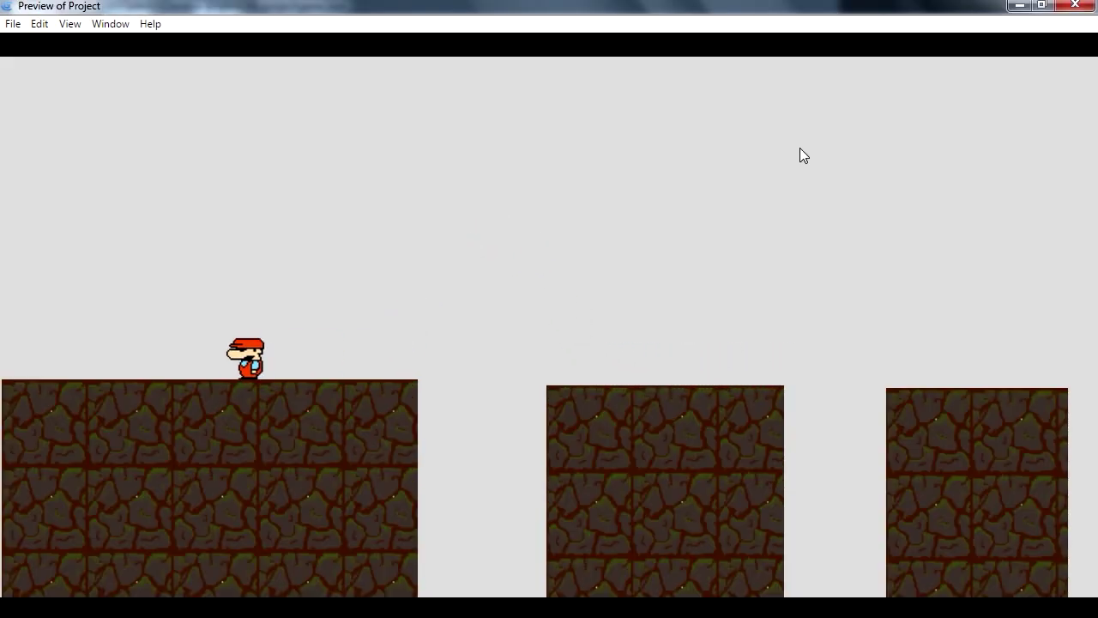
key(Right)
key(space)
key(space)
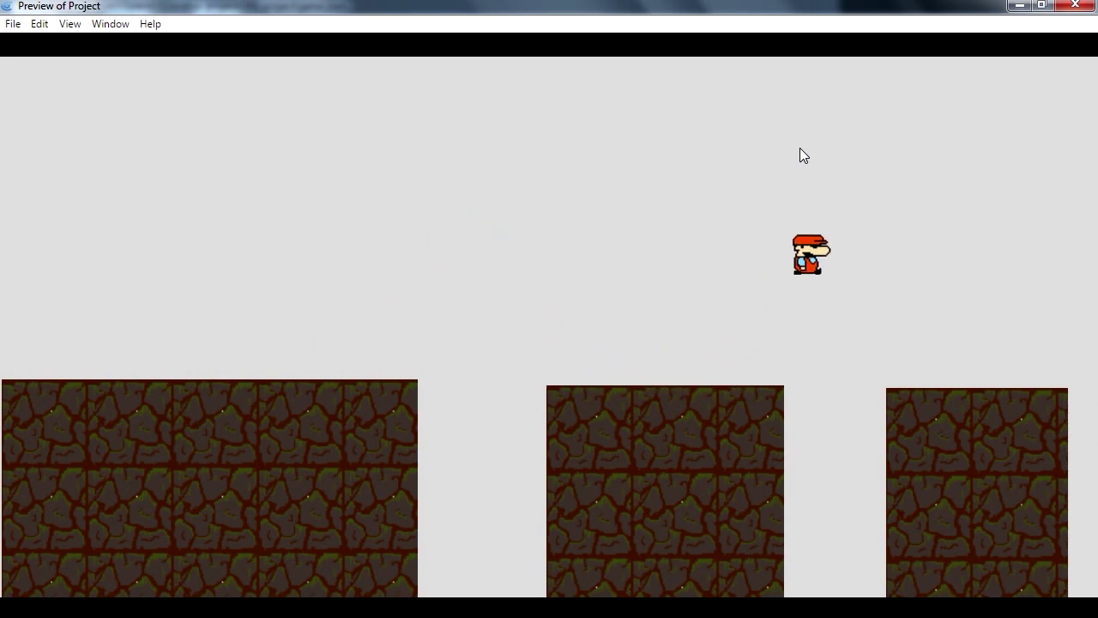
key(Left)
key(space)
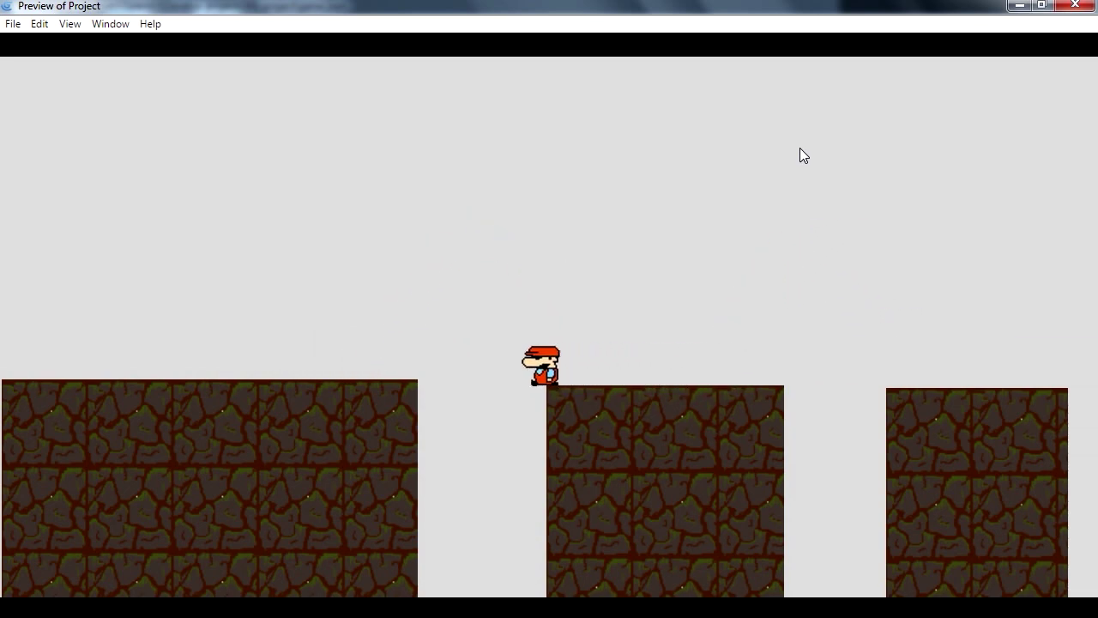